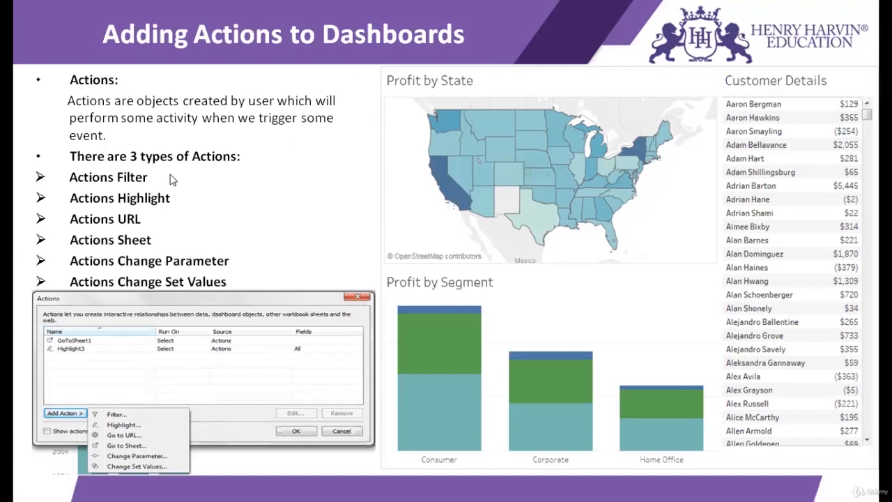
mouse_move(166, 168)
left_mouse_down()
mouse_move(195, 182)
mouse_move(184, 209)
mouse_move(158, 222)
left_mouse_up()
mouse_move(217, 168)
left_mouse_down()
mouse_move(252, 218)
mouse_move(274, 287)
mouse_move(241, 276)
left_mouse_up()
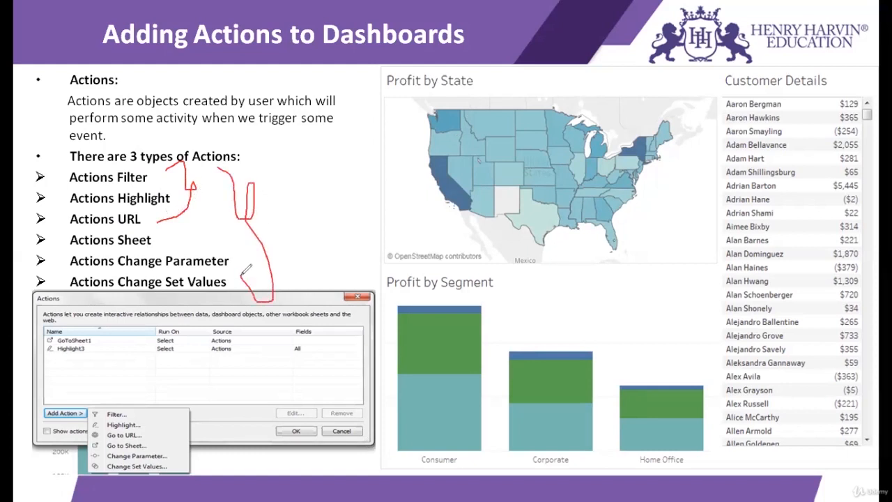
mouse_move(127, 401)
left_mouse_down()
mouse_move(105, 412)
mouse_move(105, 460)
mouse_move(115, 471)
mouse_move(142, 472)
mouse_move(166, 435)
mouse_move(142, 394)
left_mouse_up()
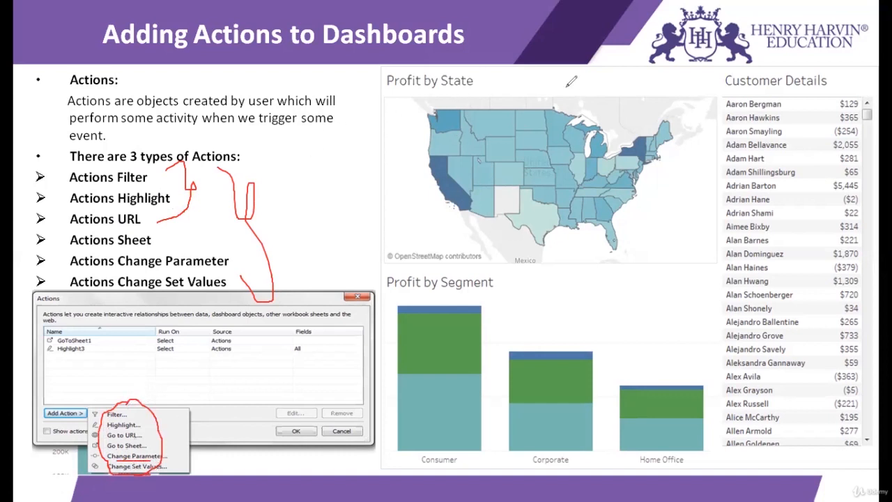
key("e")
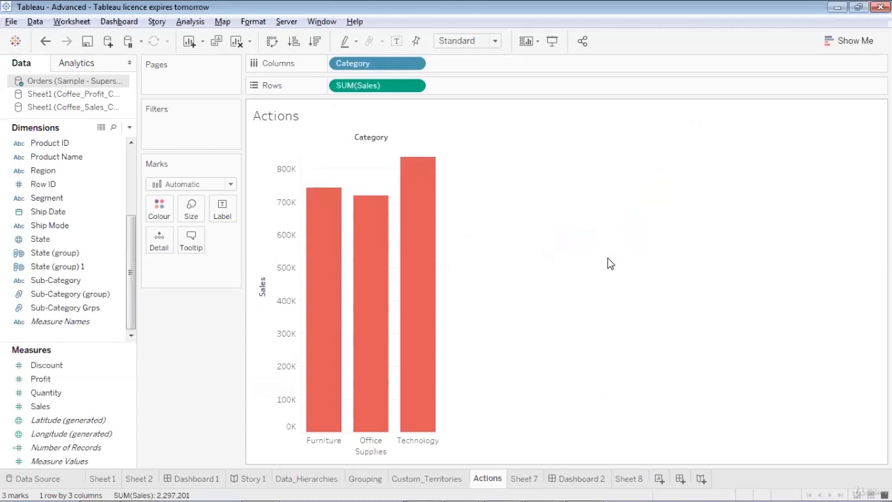
Compare the category sales chart on the Actions sheet with the sub-category breakdown on Sheet 7.
left_click(524, 478)
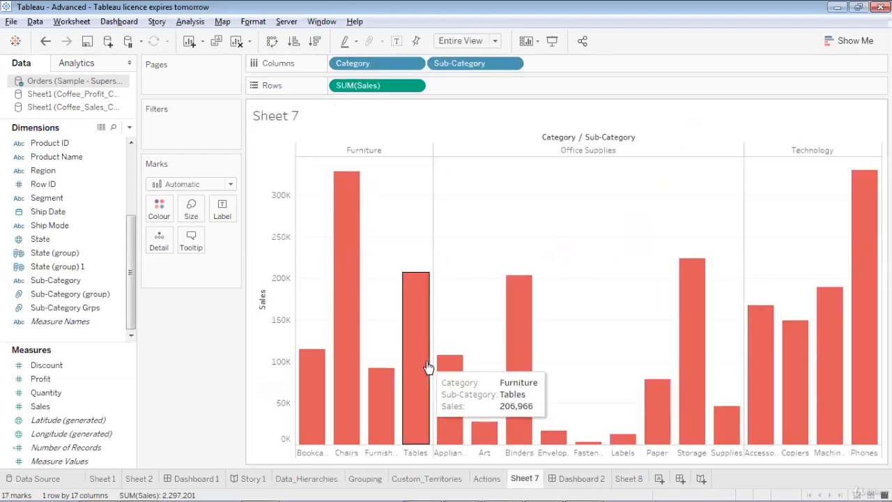
left_click(492, 480)
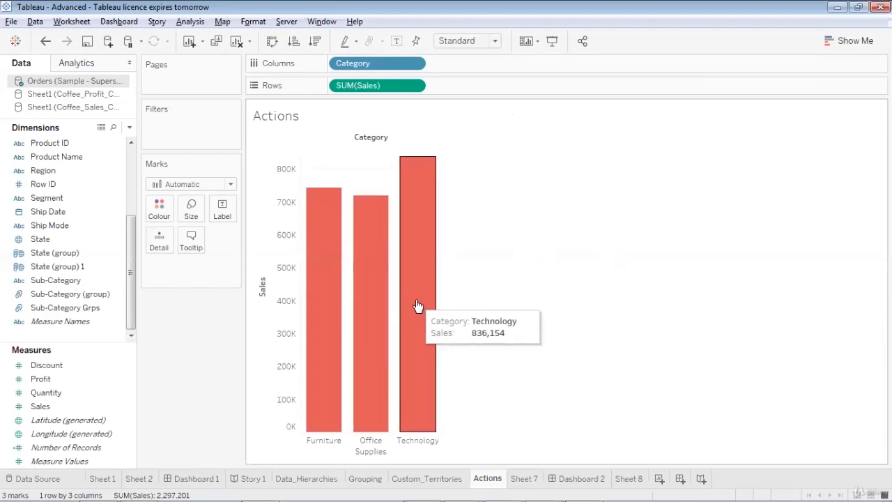
mouse_move(337, 306)
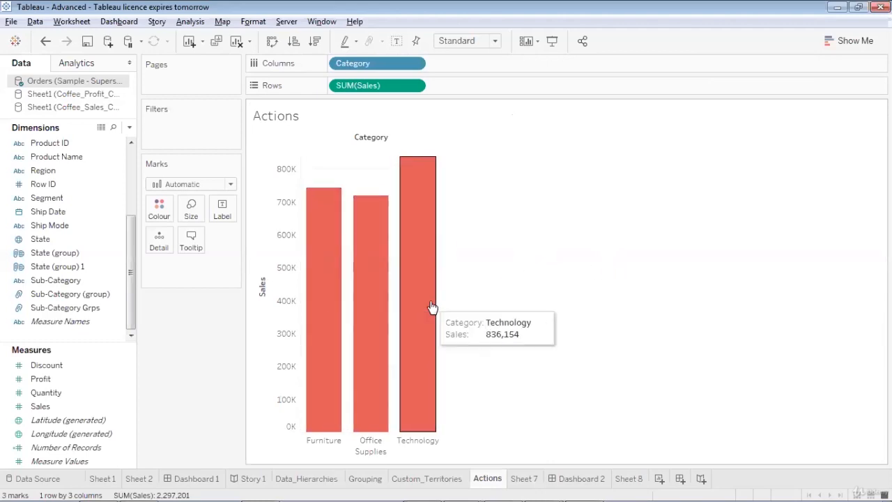
left_click(524, 479)
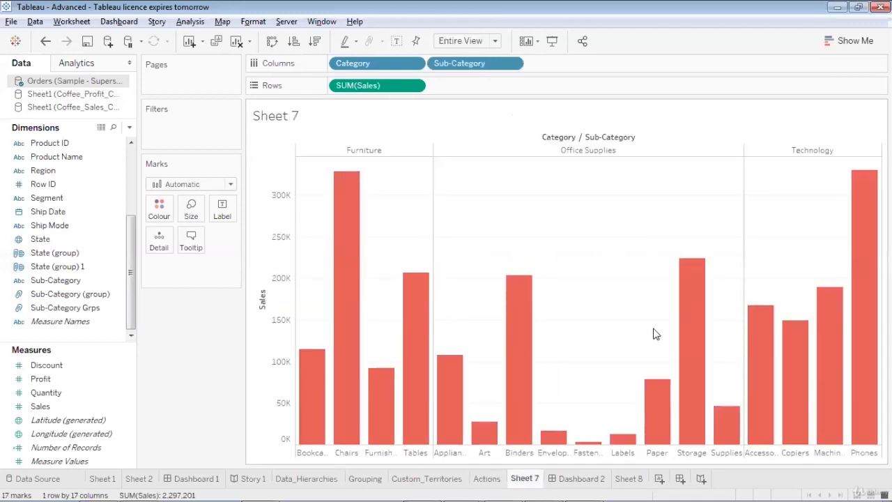
left_click(485, 479)
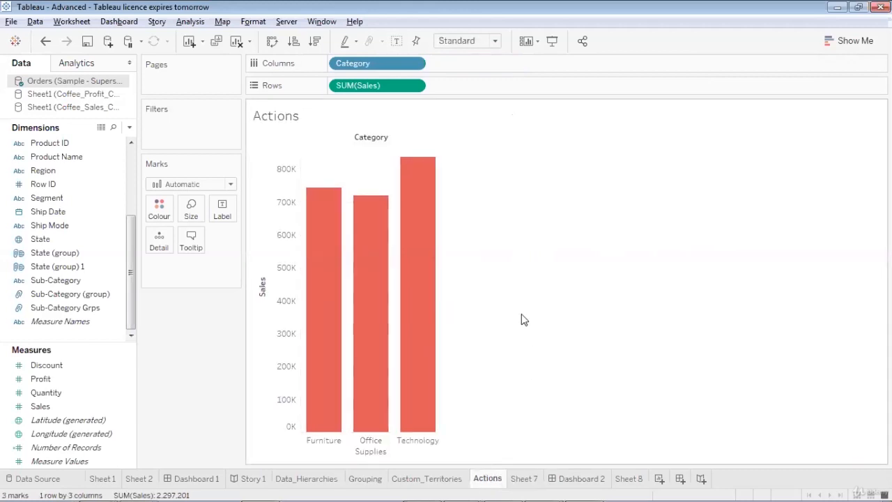
Add a filter action to the worksheet with only the Actions sheet as its source.
left_click(83, 23)
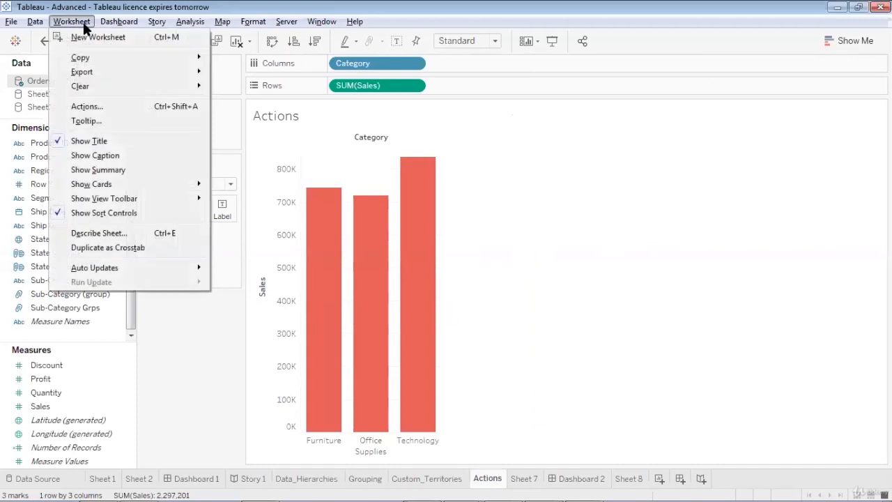
left_click(124, 106)
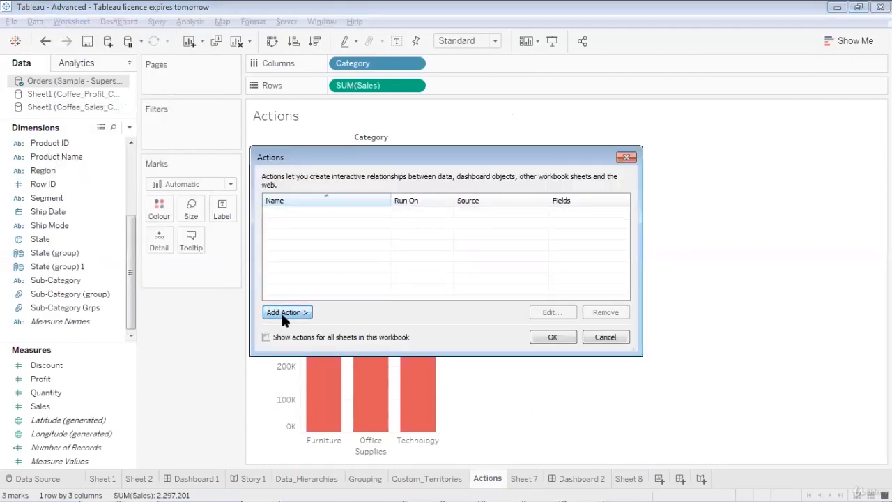
left_click(283, 312)
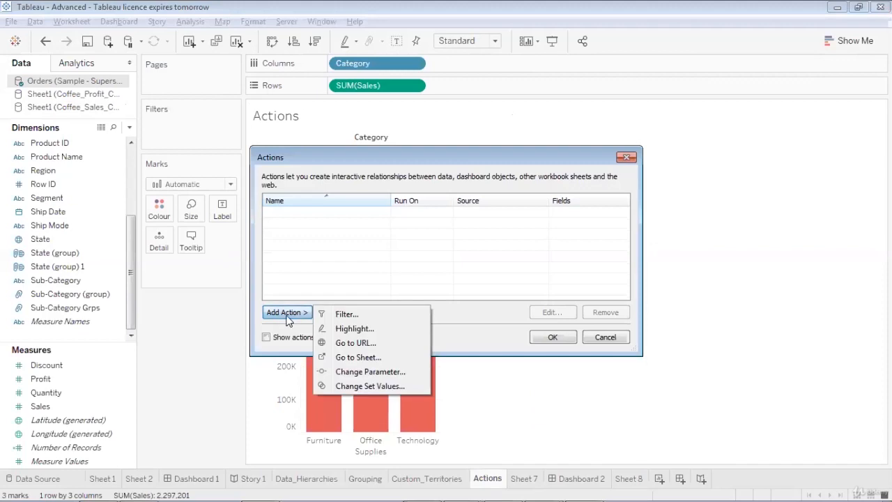
left_click(392, 313)
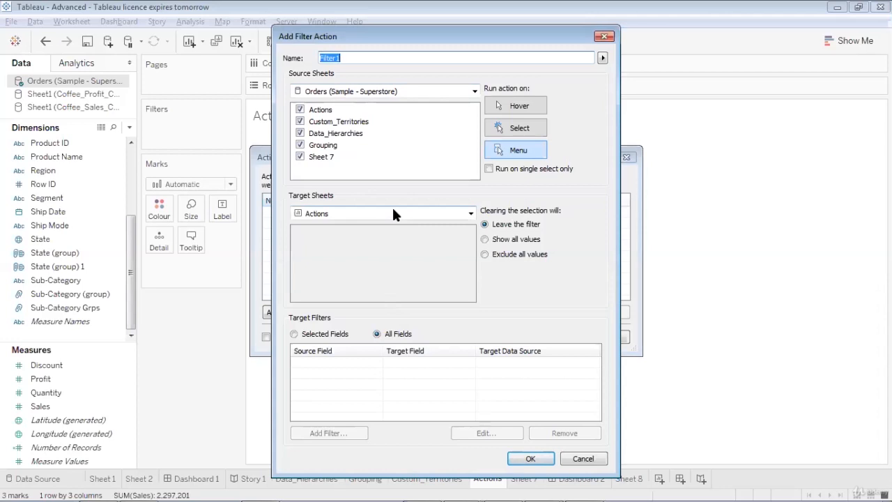
left_click(299, 122)
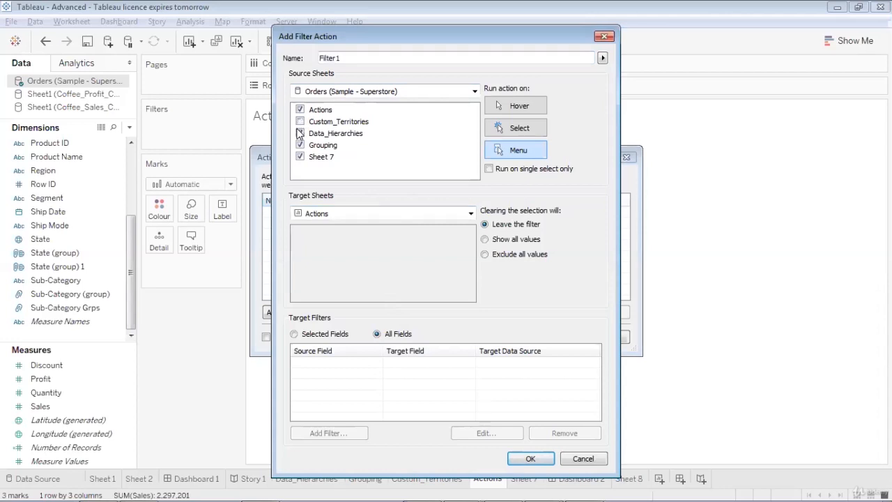
left_click(300, 133)
left_click(299, 145)
left_click(299, 157)
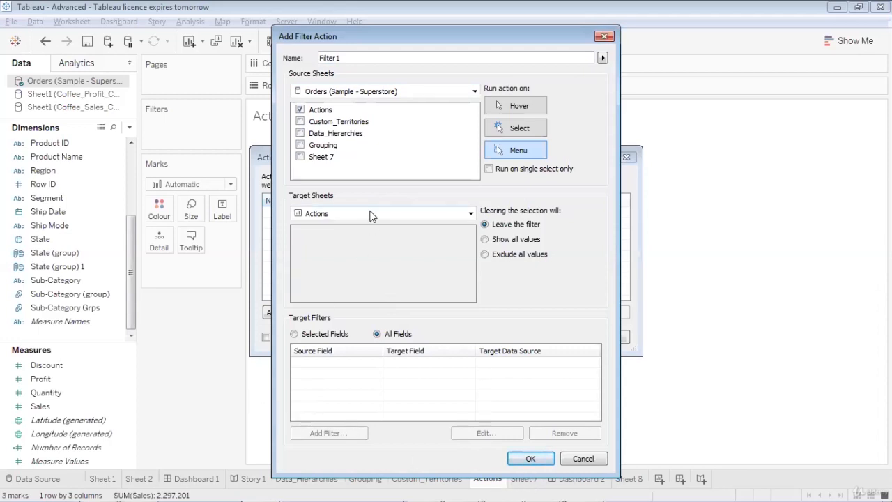
Target Sheet 7 with the filter action, run it on Select, show all values when the selection is cleared, and save it.
left_click(470, 214)
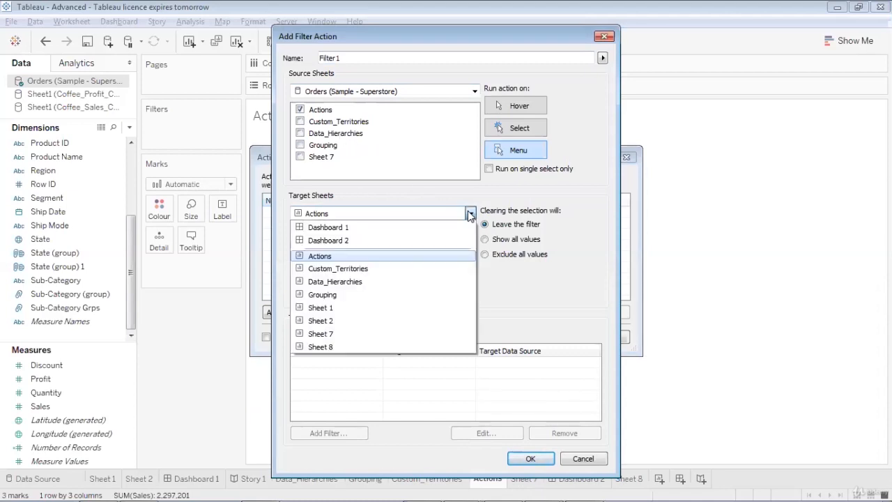
left_click(381, 334)
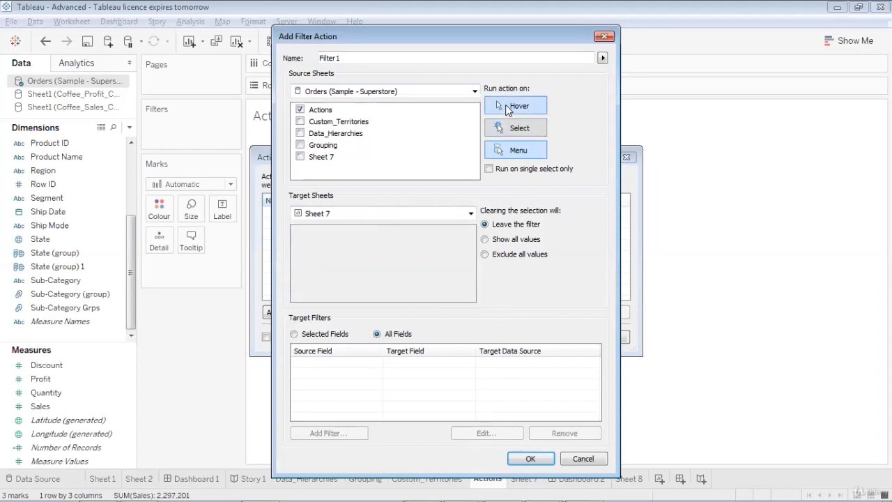
left_click(517, 126)
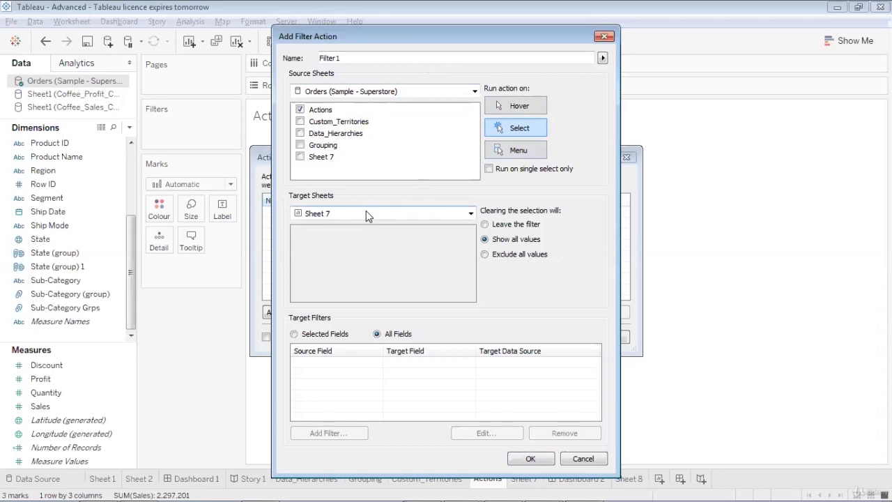
left_click(529, 459)
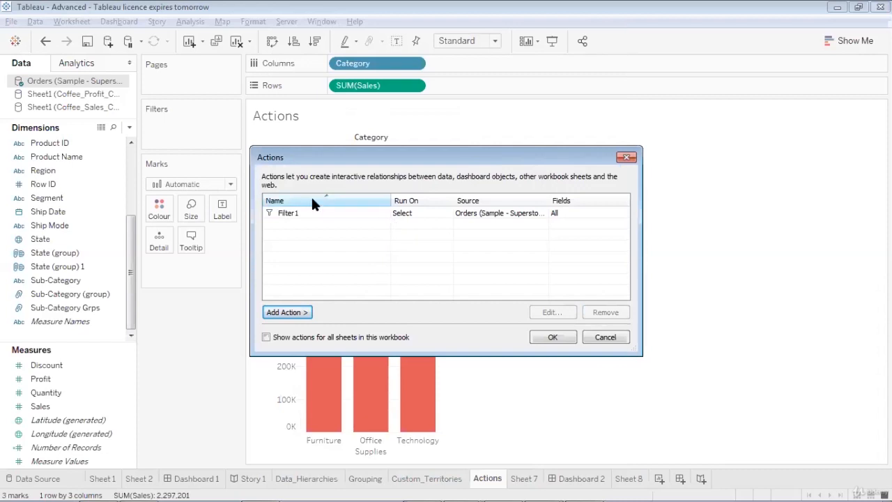
left_click(548, 338)
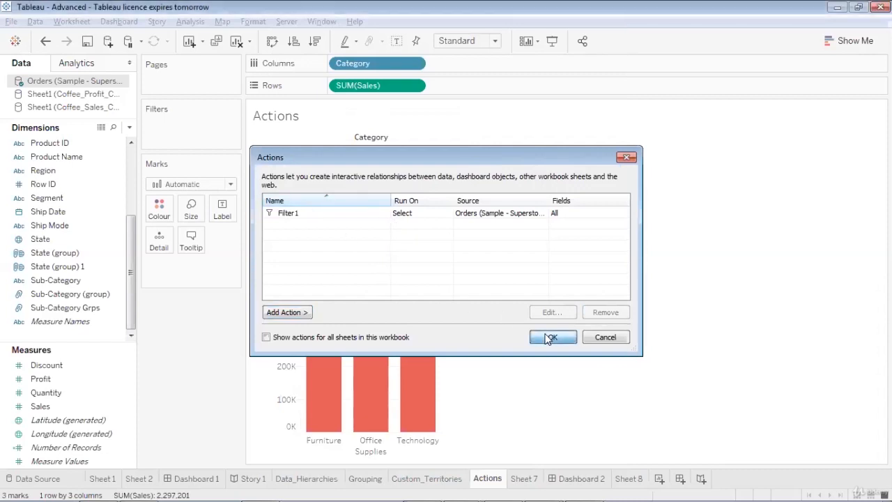
Test the filter action by selecting the Furniture bar on the Actions sheet, viewing Sheet 7, and clearing the selection.
left_click(528, 480)
left_click(485, 477)
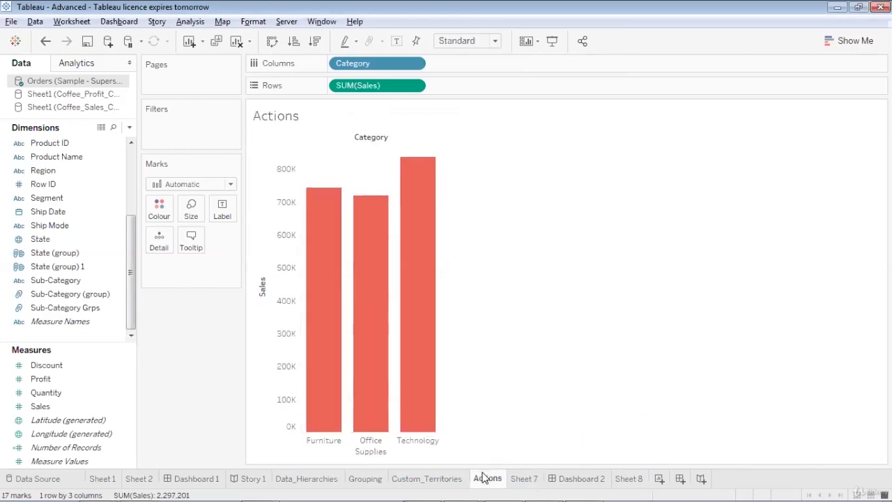
mouse_move(373, 299)
left_click(329, 298)
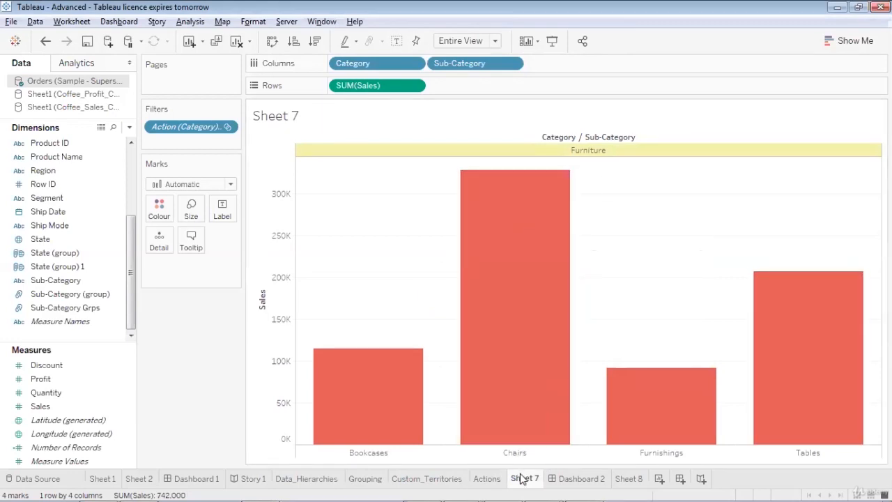
left_click(487, 478)
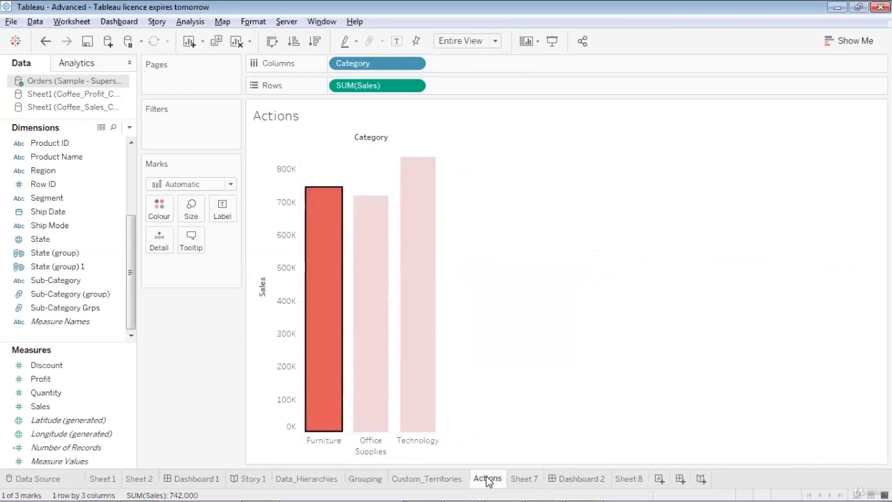
left_click(491, 341)
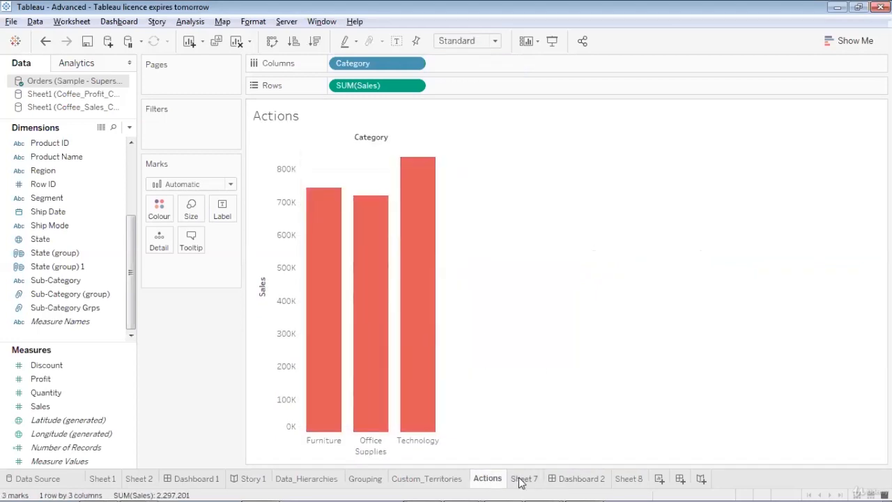
Trigger the filter action from the Technology bar on the Actions sheet and examine the sub-categories on Sheet 7.
mouse_move(519, 482)
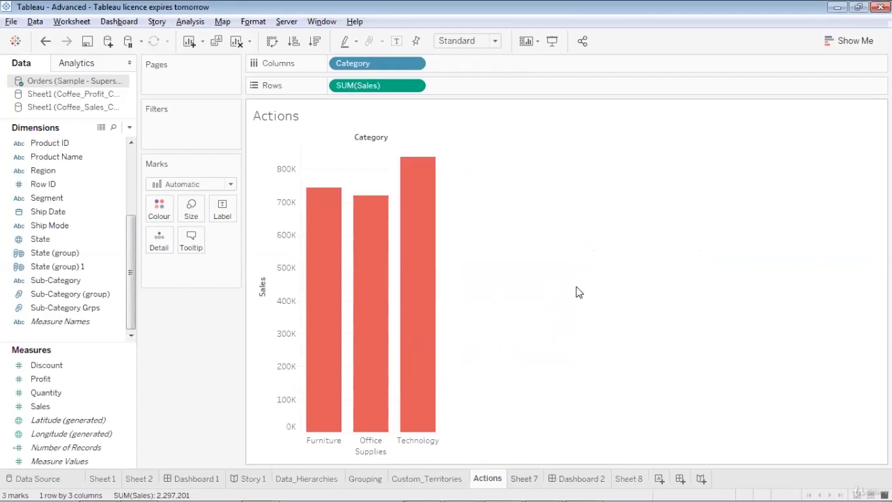
mouse_move(423, 347)
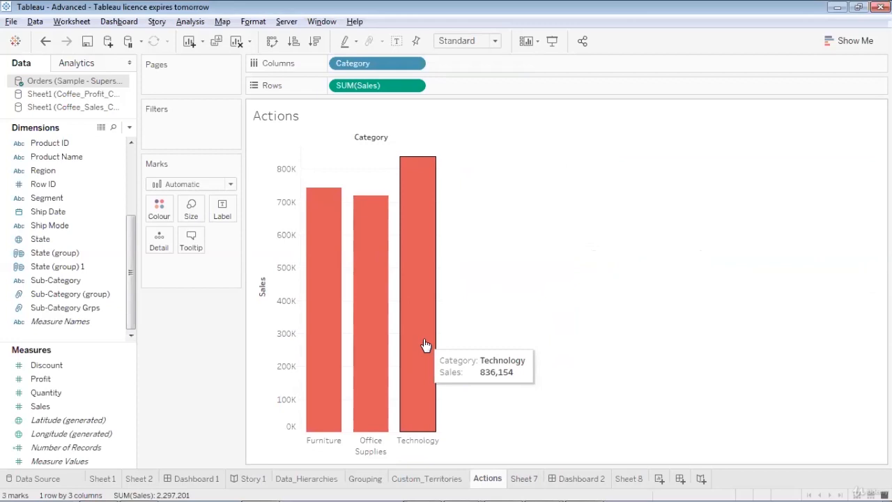
left_click(424, 344)
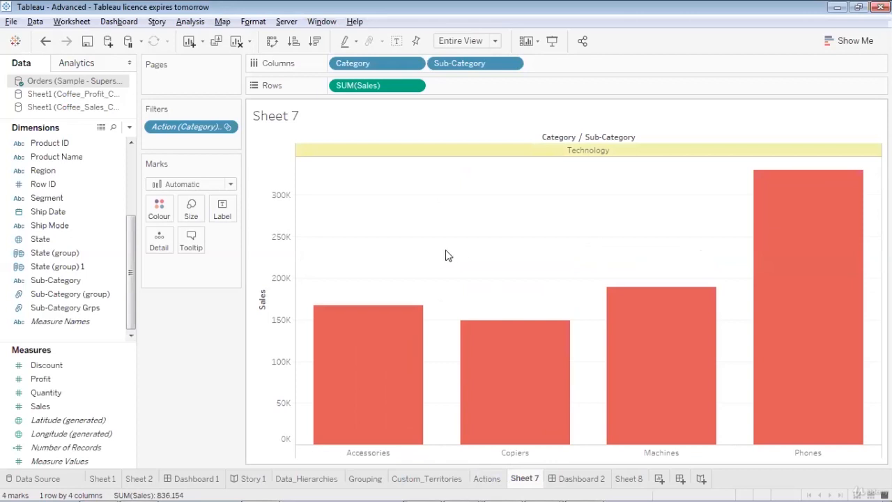
mouse_move(407, 336)
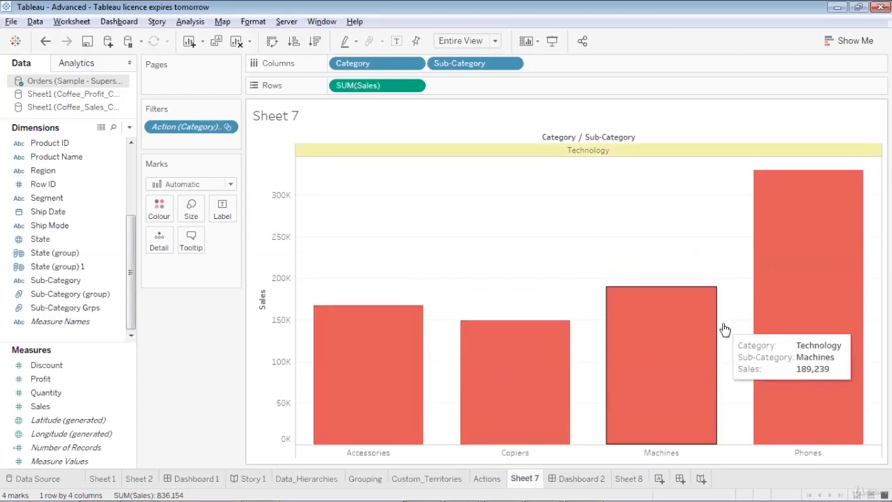
mouse_move(842, 319)
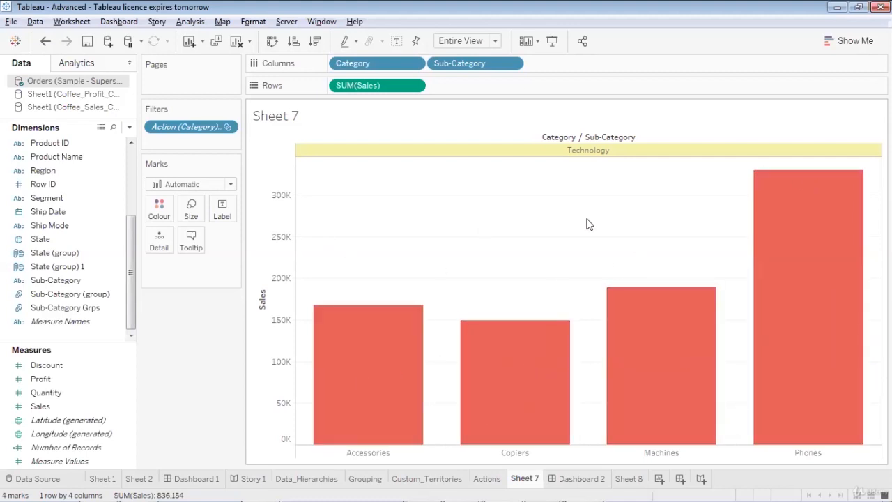
Trigger the filter action from the Office Supplies bar on the Actions sheet and review the sub-categories on Sheet 7.
left_click(486, 478)
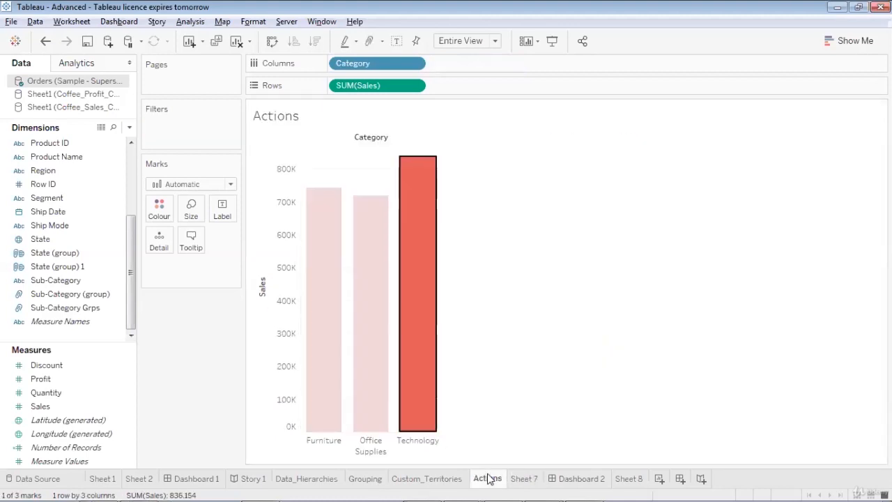
left_click(372, 339)
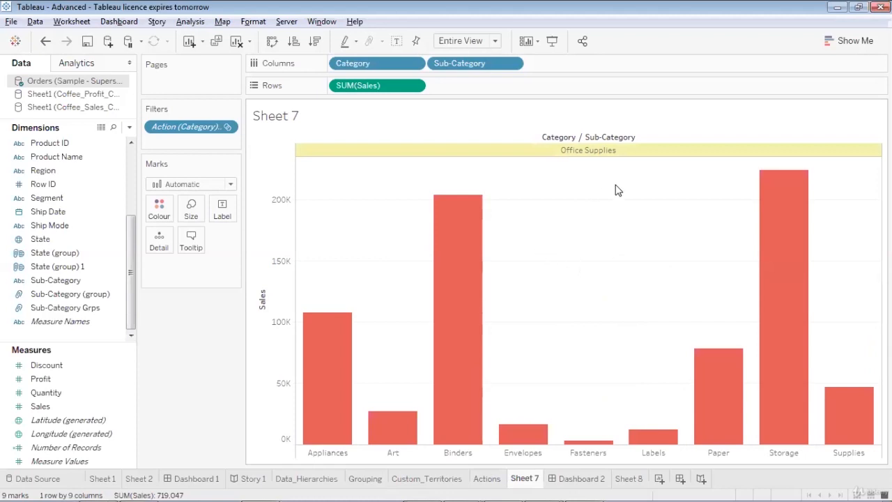
left_click(487, 478)
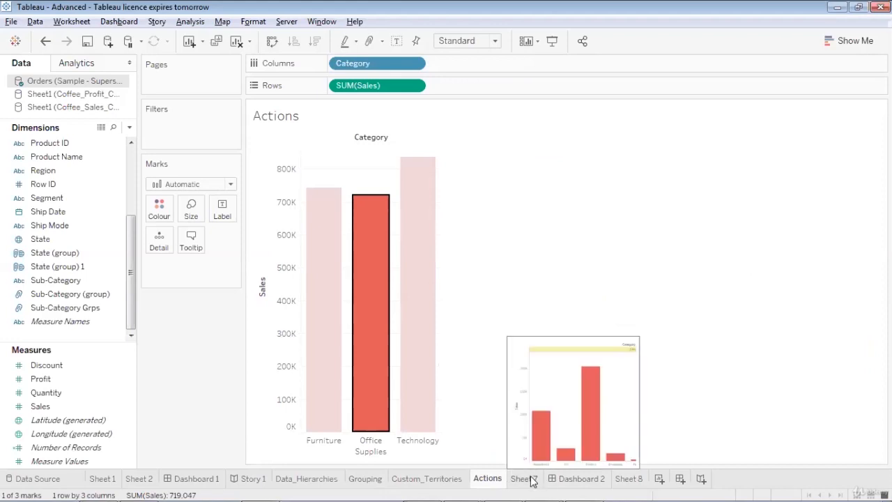
left_click(388, 430)
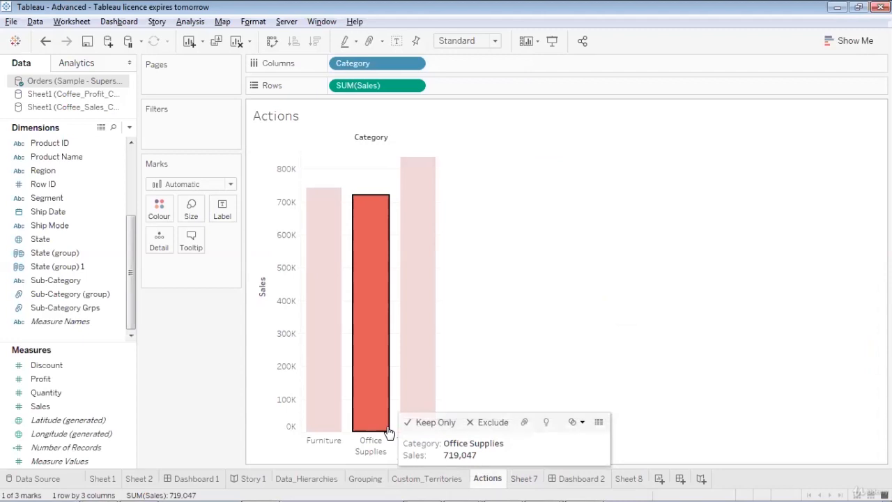
left_click(522, 478)
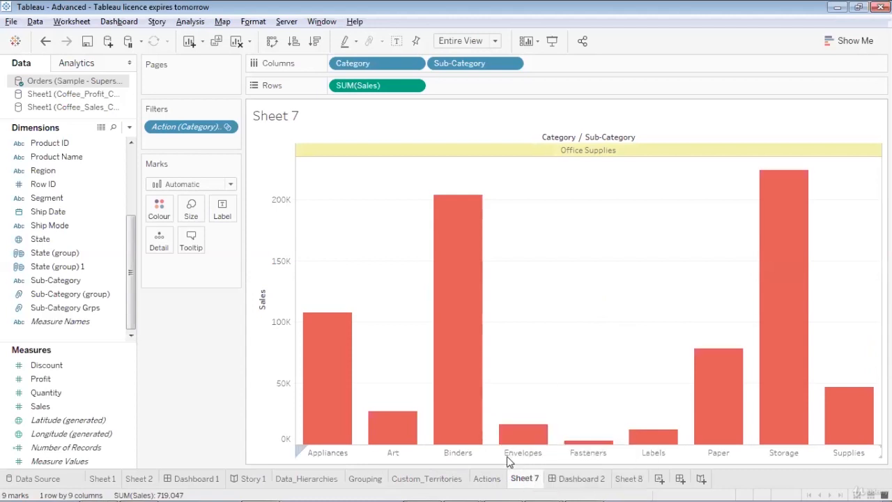
Edit the Filter1 action from the Actions sheet so that it runs on Hover, and save the change.
left_click(496, 479)
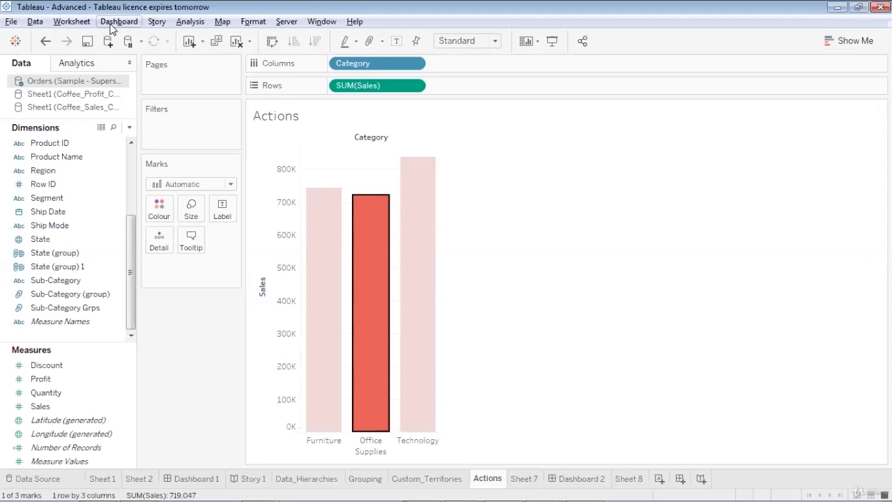
left_click(112, 27)
mouse_move(78, 25)
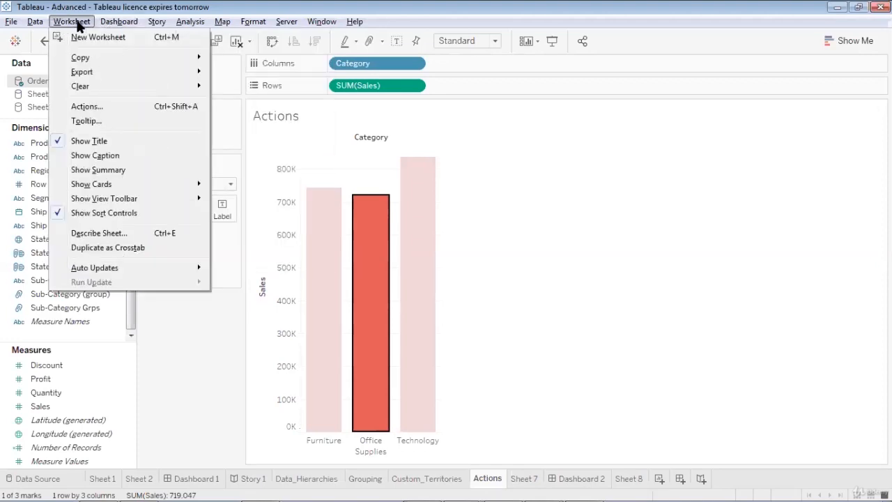
left_click(157, 106)
left_click(394, 214)
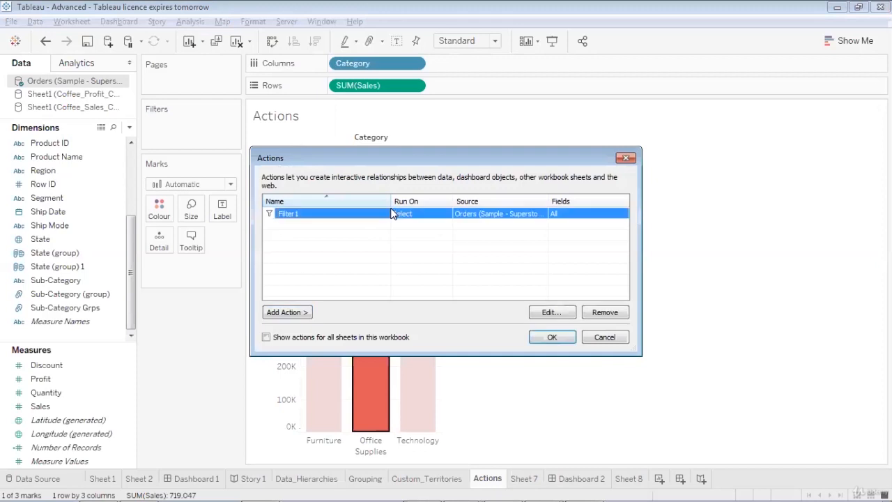
left_click(549, 315)
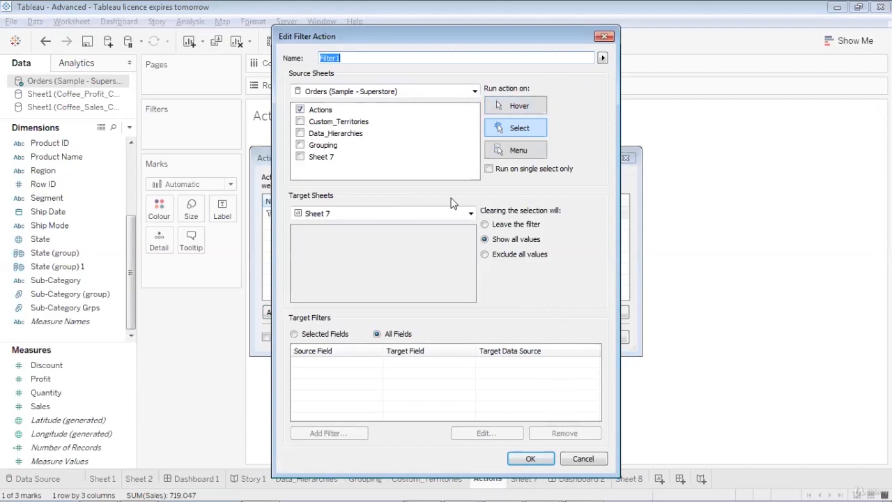
left_click(517, 106)
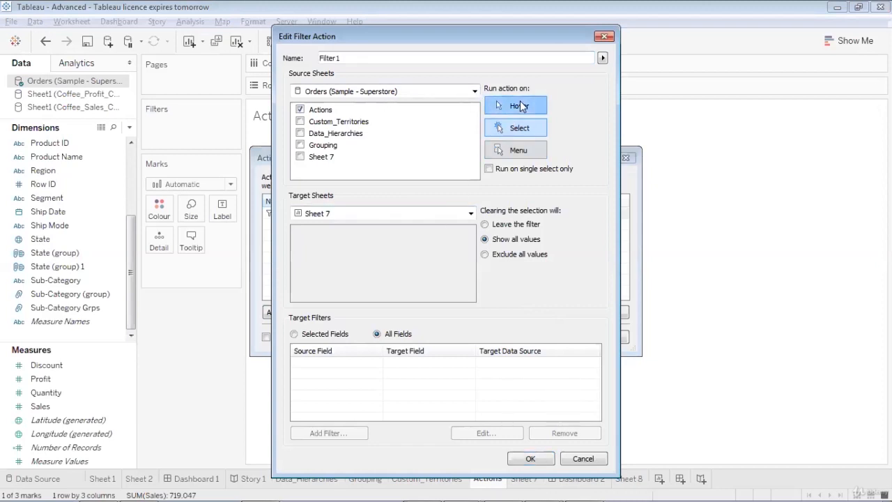
left_click(528, 458)
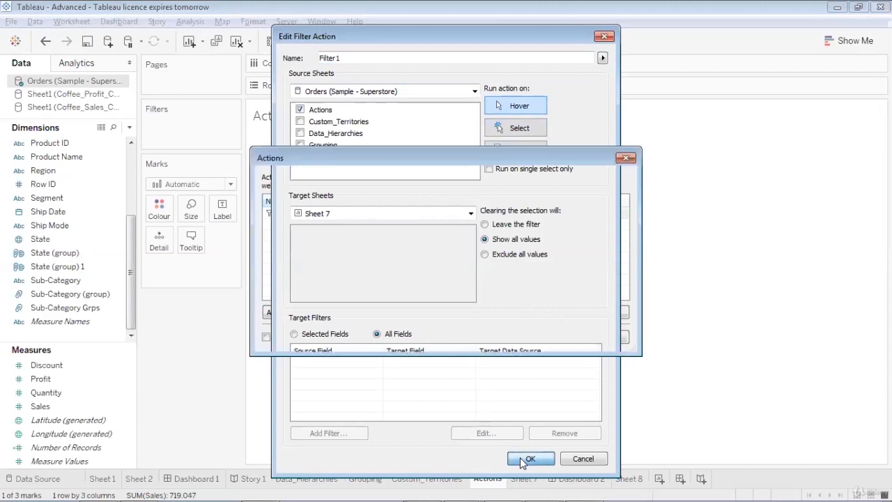
left_click(550, 337)
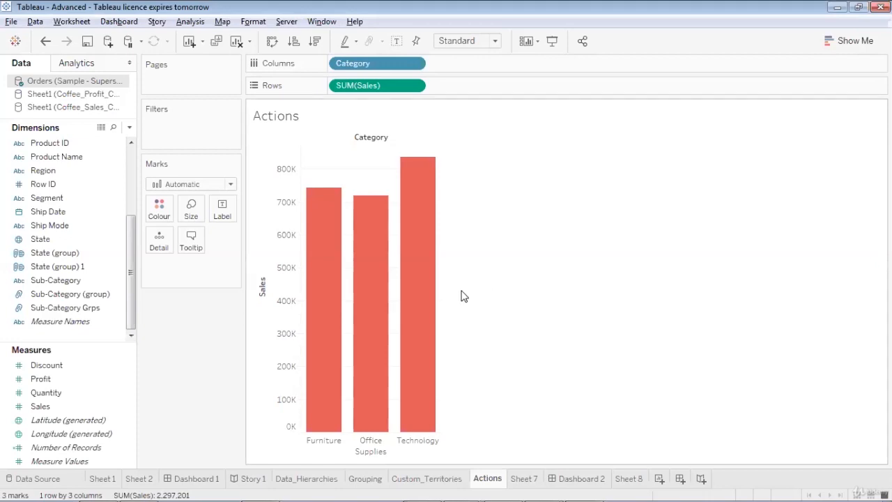
Test the Hover-run filter action with the Technology bar, returning from Sheet 7 to the Actions sheet to repeat it.
mouse_move(432, 286)
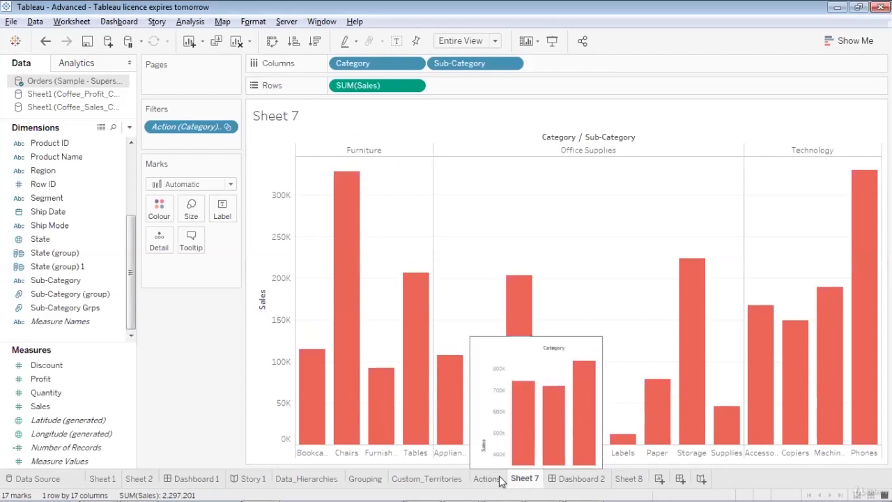
left_click(500, 481)
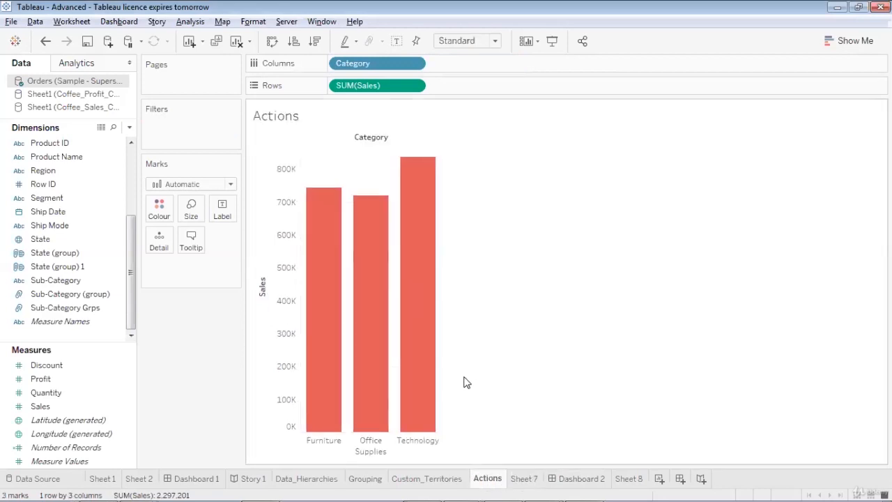
left_click(439, 376)
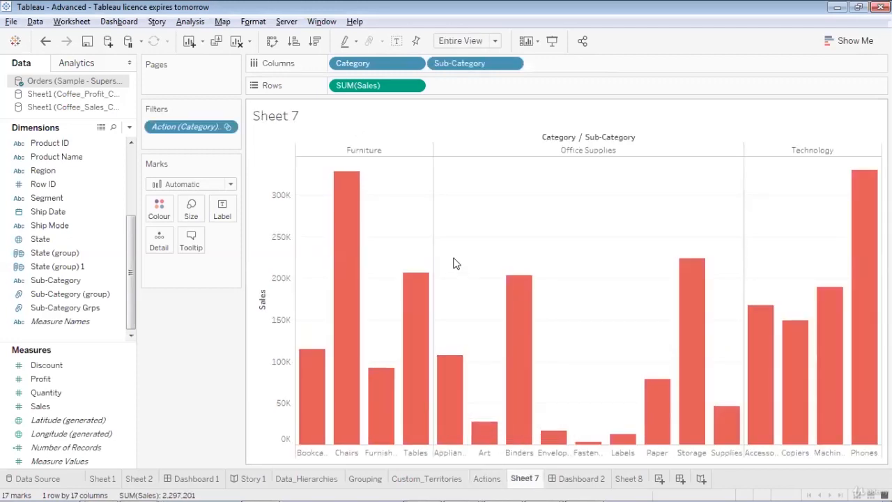
Try setting the target filters of Filter1 to Selected Fields, and test the action from the Furniture bar on the Actions sheet.
left_click(119, 21)
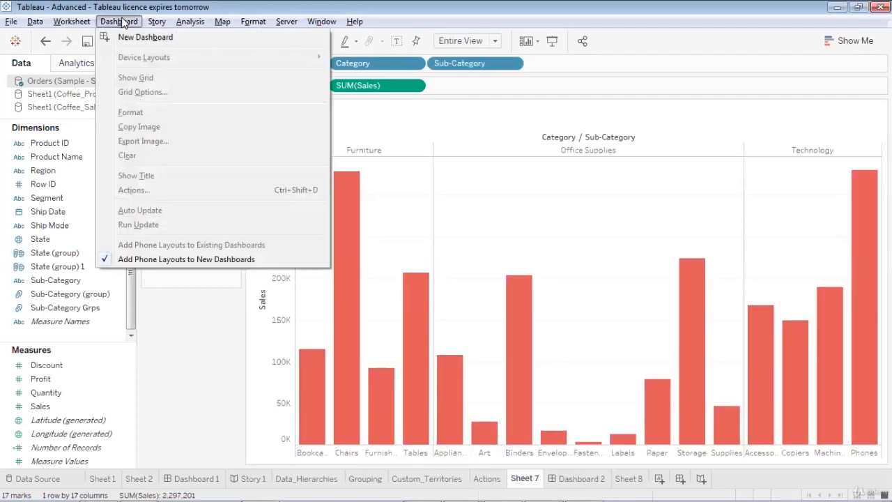
mouse_move(78, 21)
left_click(124, 105)
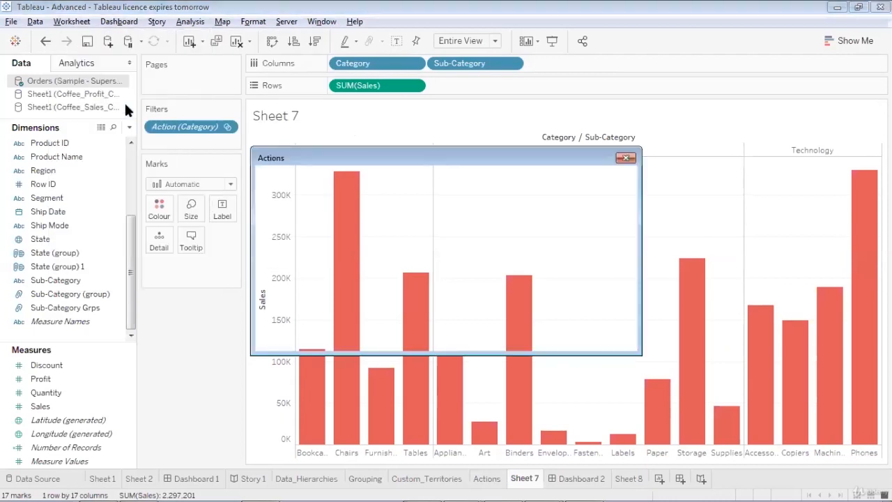
left_click(558, 312)
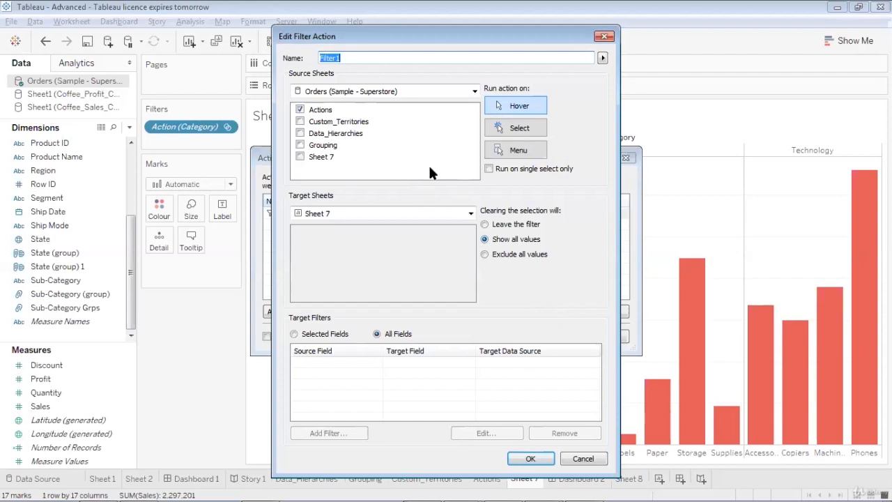
left_click(294, 334)
left_click(377, 334)
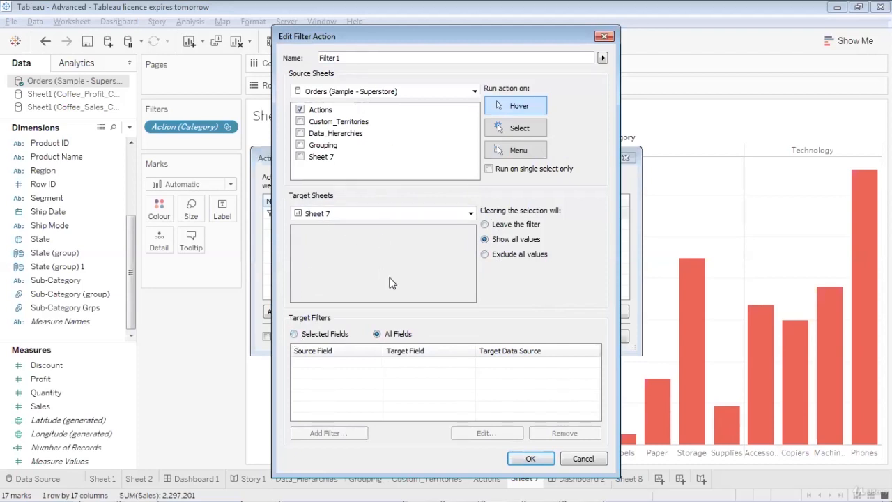
left_click(294, 335)
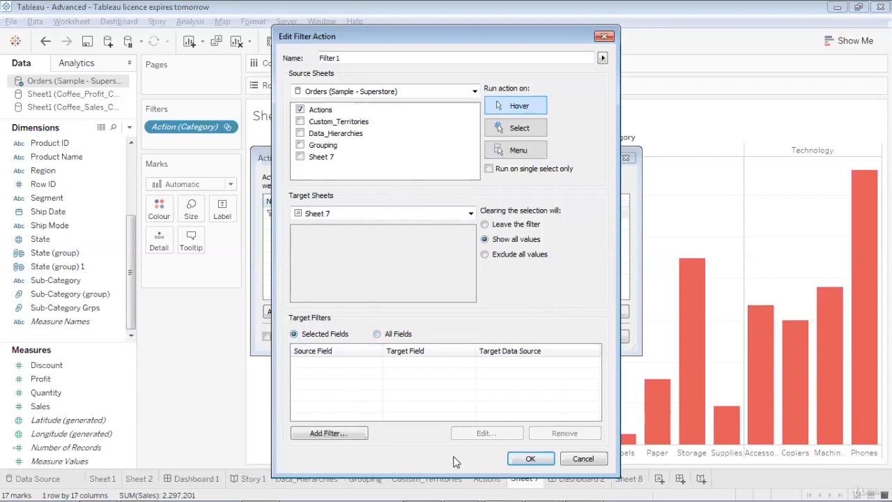
left_click(521, 459)
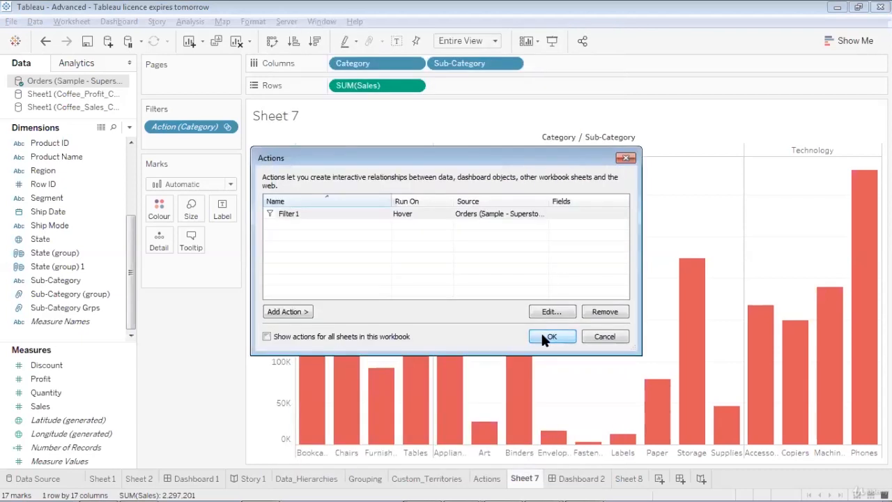
left_click(541, 333)
left_click(488, 480)
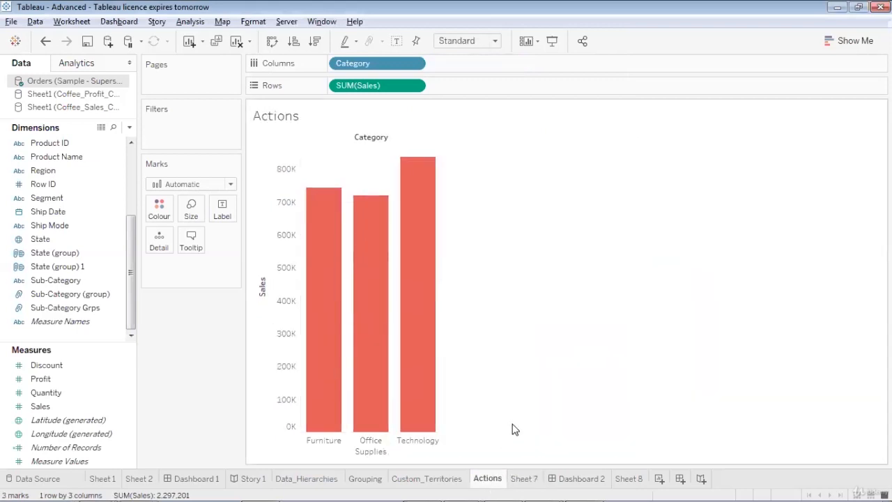
left_click(322, 311)
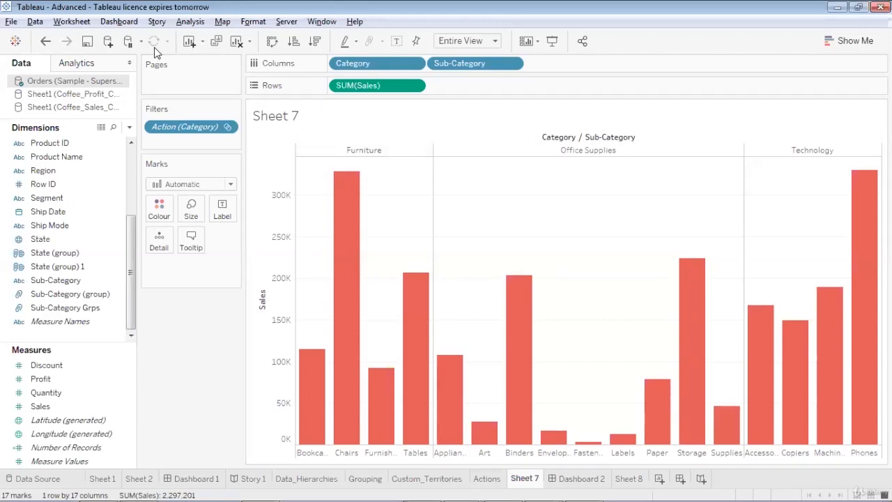
Edit the Filter1 action so that it runs on Menu.
left_click(87, 23)
left_click(136, 109)
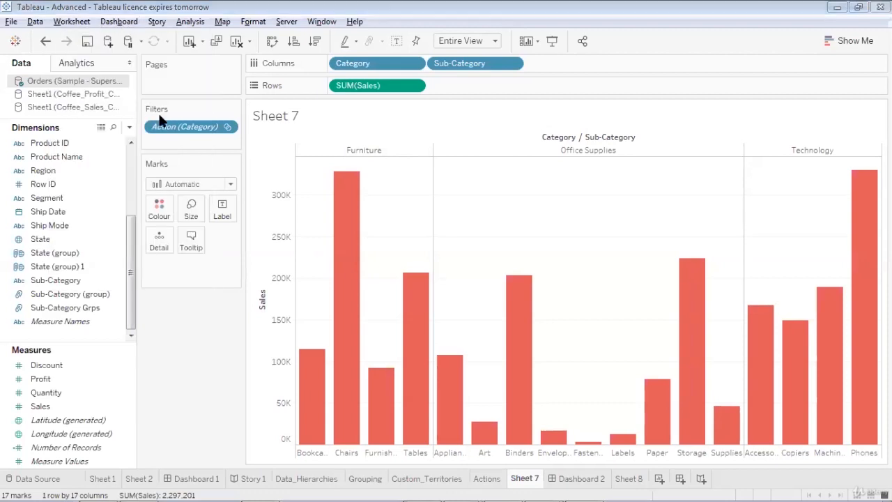
left_click(375, 215)
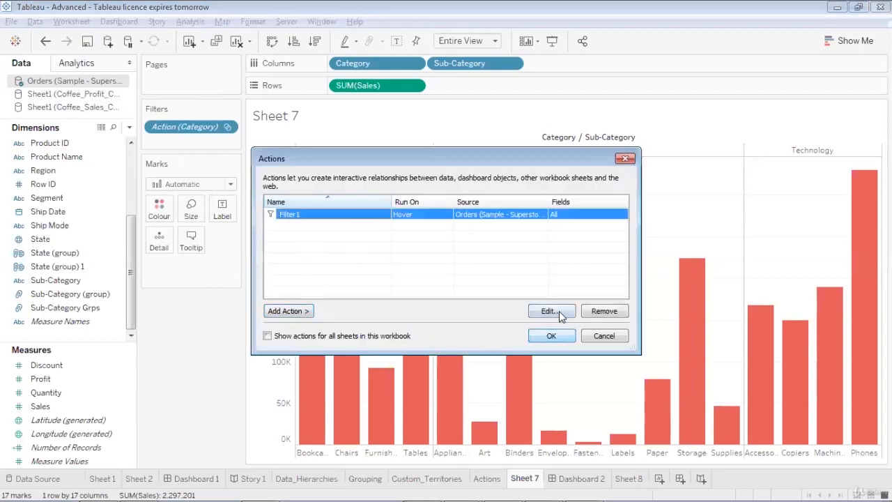
left_click(558, 311)
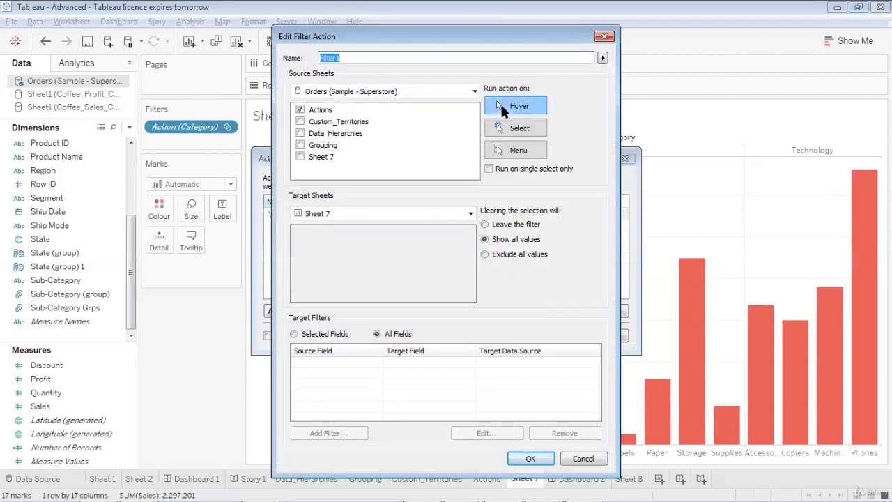
left_click(508, 101)
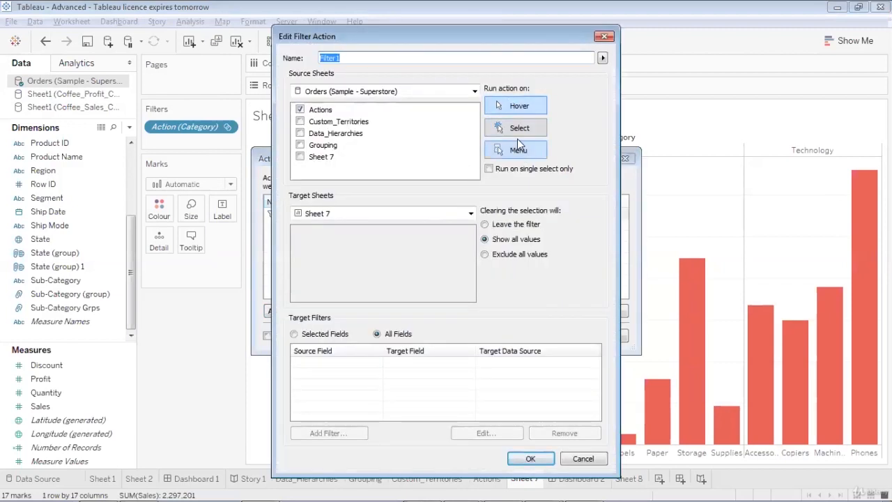
left_click(519, 151)
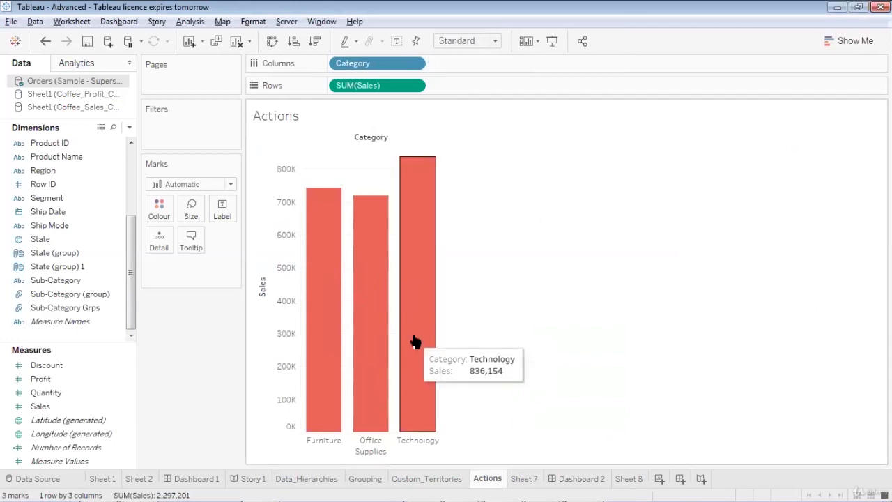
Run Filter1 from the Technology bar's tooltip, review Sheet 7, and clear the selection back on the Actions sheet.
left_click(416, 334)
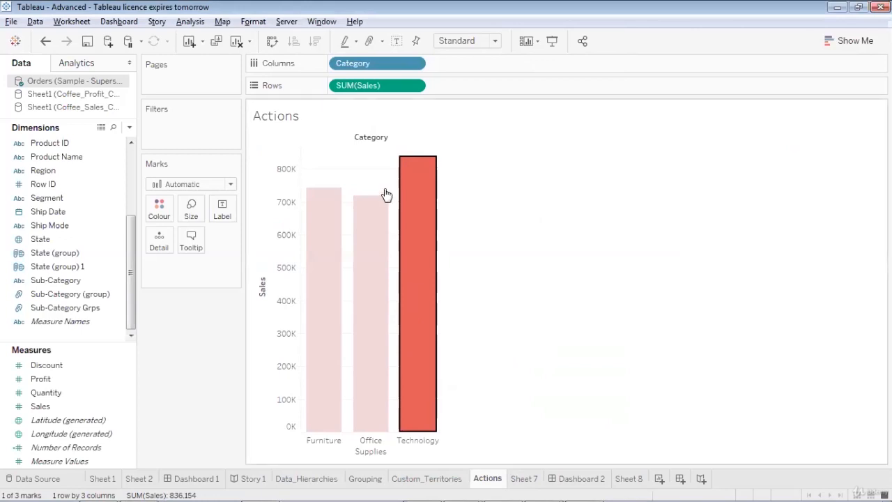
left_click(470, 215)
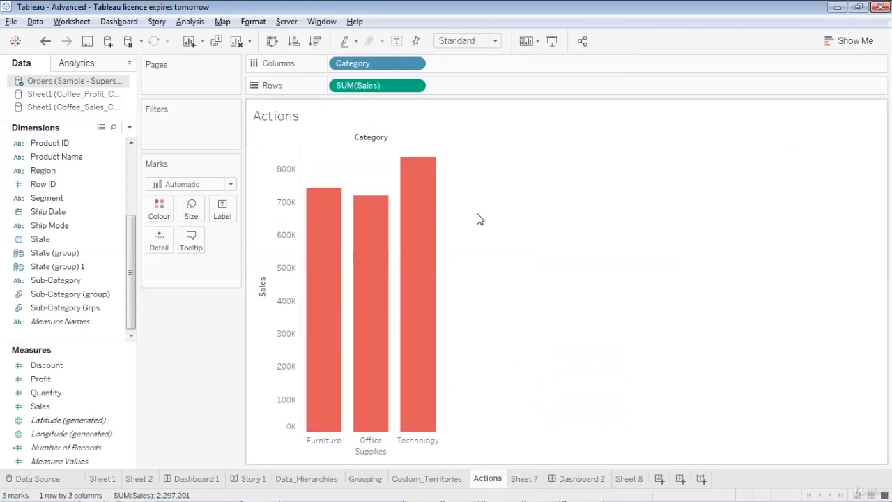
left_click(423, 223)
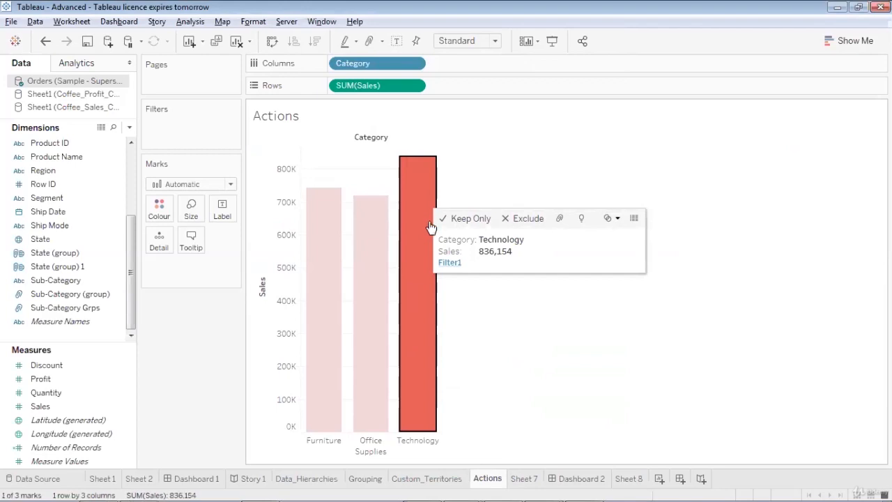
left_click(449, 262)
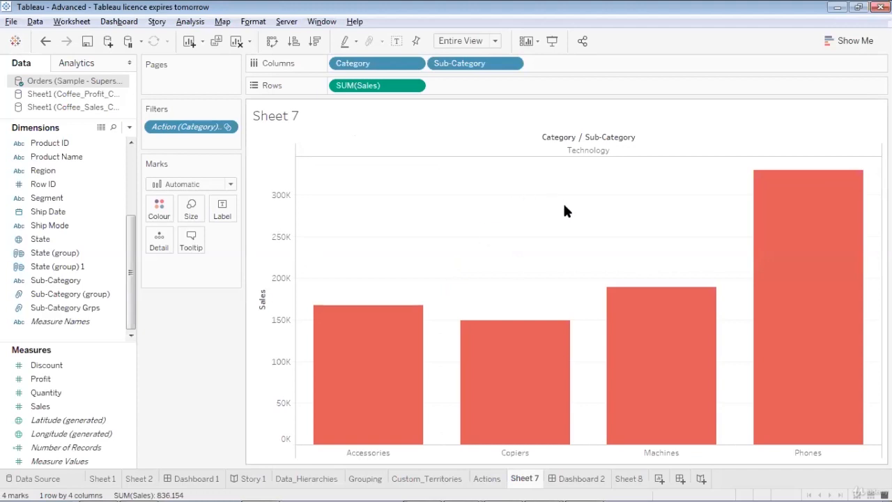
left_click(495, 481)
left_click(505, 275)
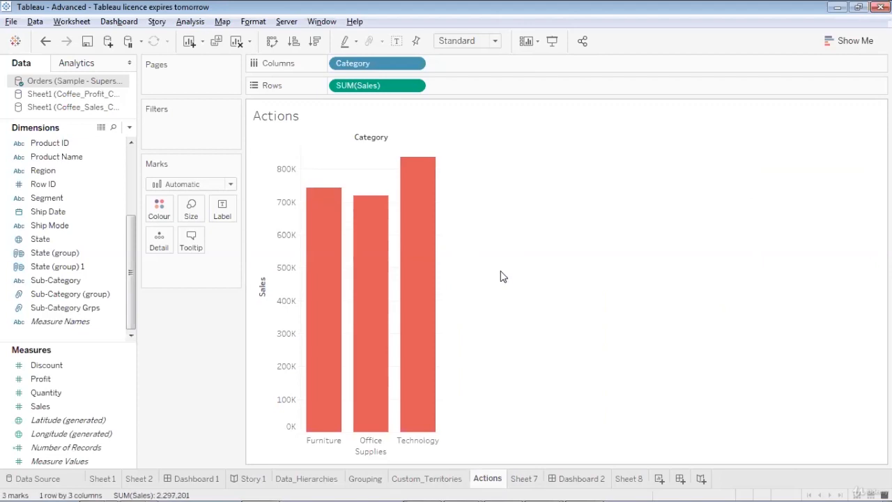
Run Filter1 from the Office Supplies bar's tooltip, examine its sub-categories on Sheet 7, and clear the selection on the Actions sheet.
mouse_move(372, 285)
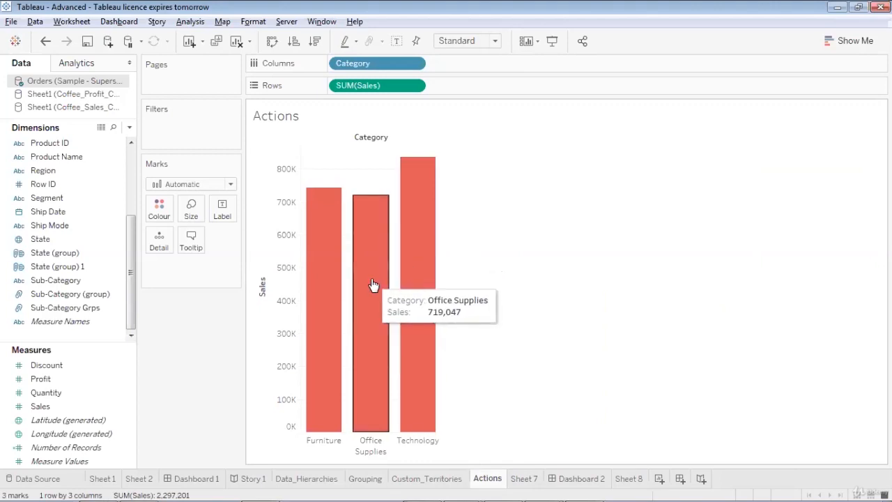
left_click(372, 285)
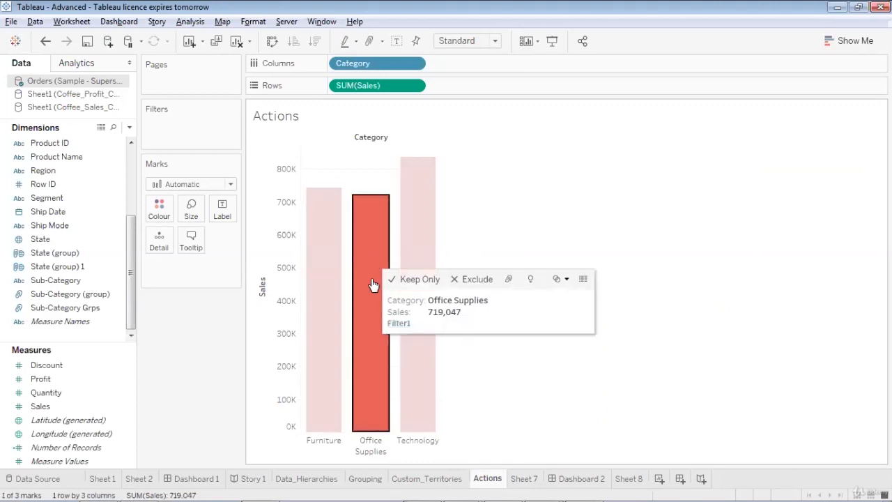
left_click(398, 323)
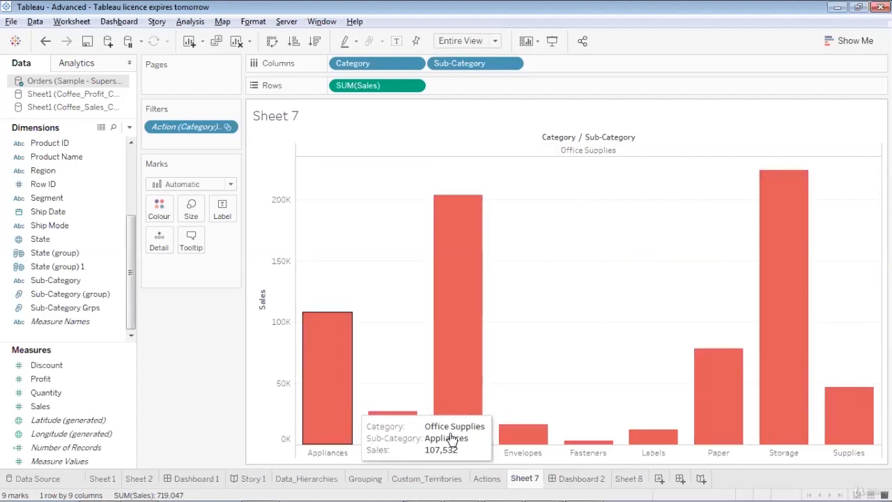
left_click(493, 479)
left_click(613, 301)
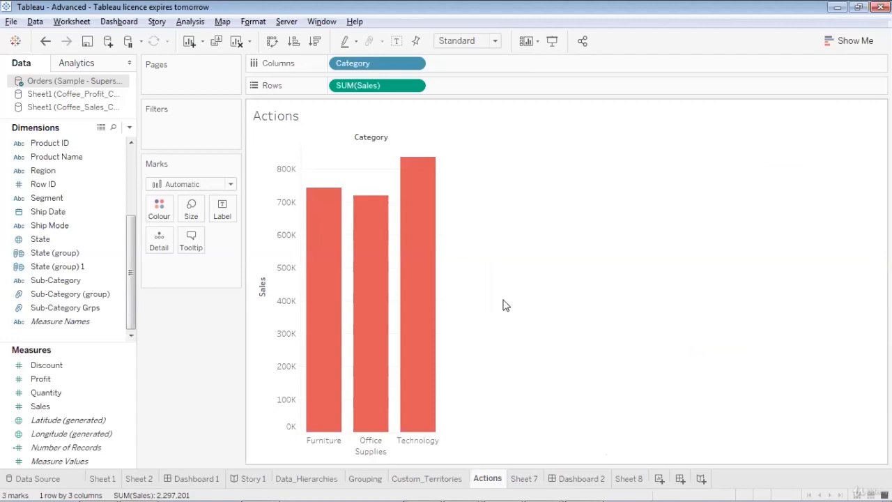
Bring up the Filter1 link for the Technology bar without running it, and clear the selection.
mouse_move(434, 310)
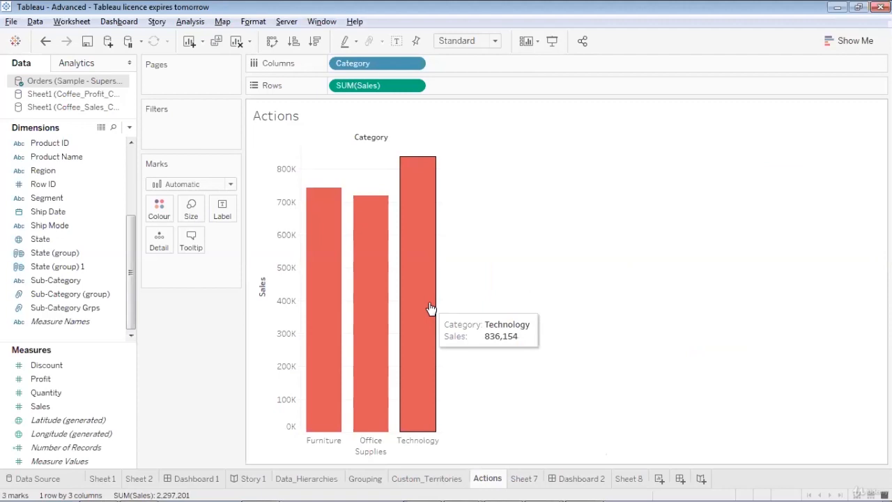
left_click(422, 301)
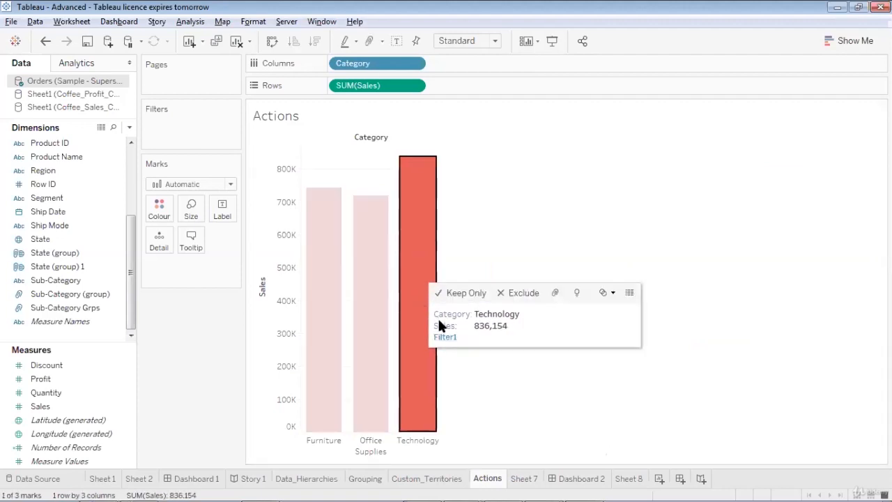
left_click(528, 226)
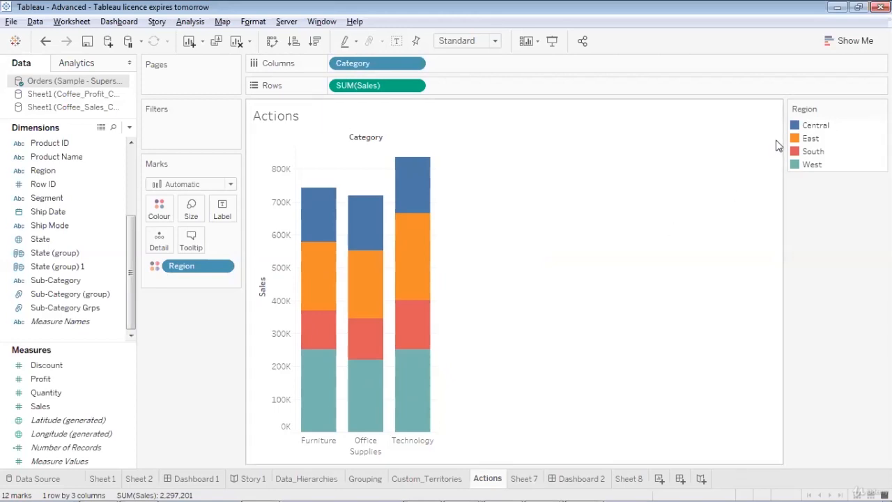
Compare the category bars on the Actions sheet with the sub-category bars on Sheet 7, switching between the two sheets.
left_click(527, 479)
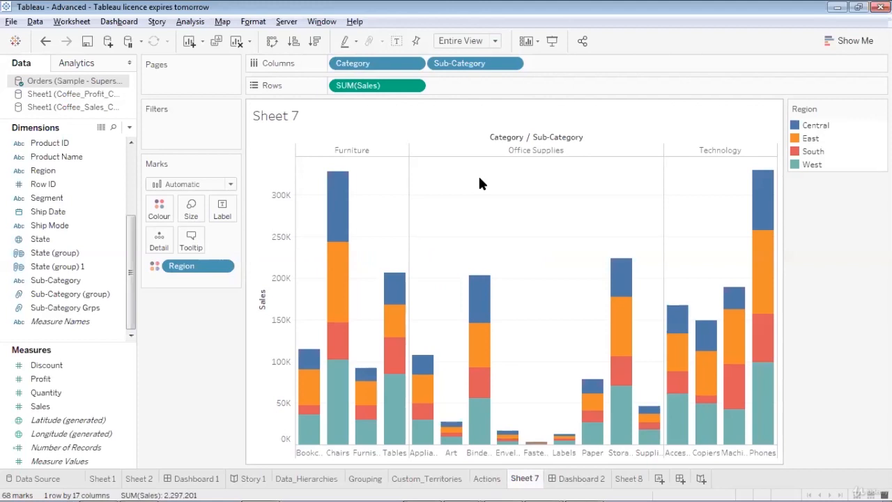
left_click(487, 479)
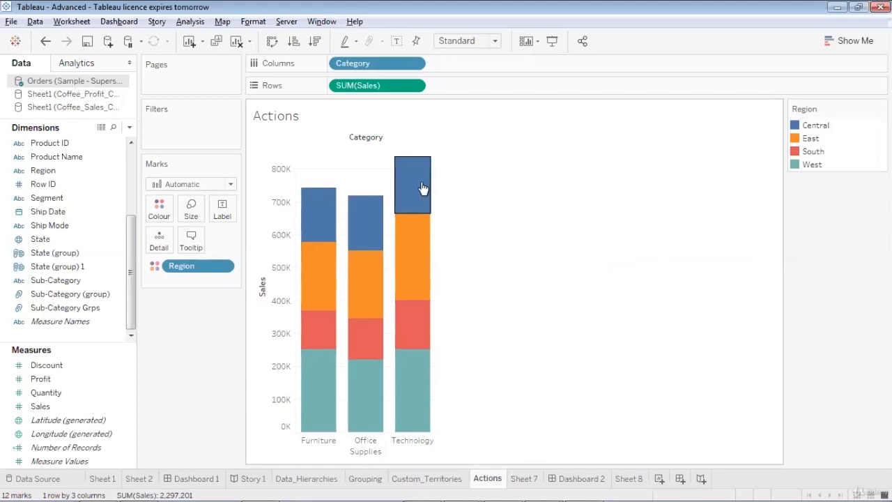
mouse_move(367, 228)
left_click(524, 478)
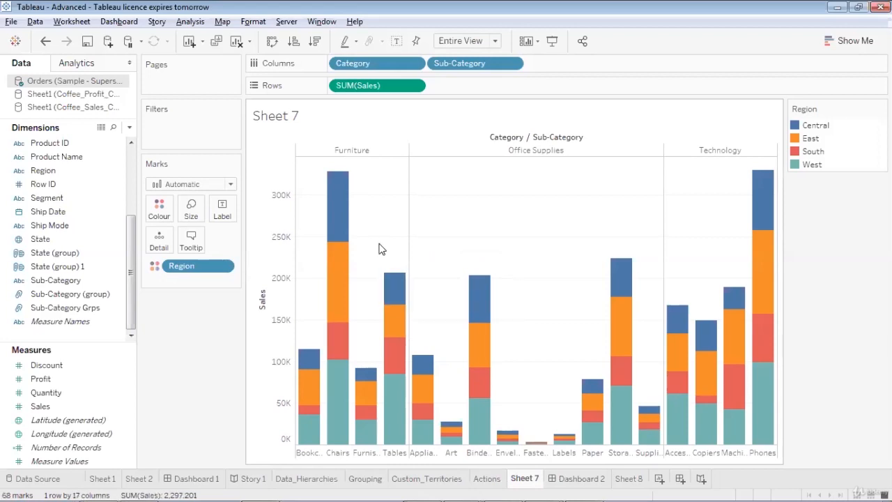
left_click(487, 478)
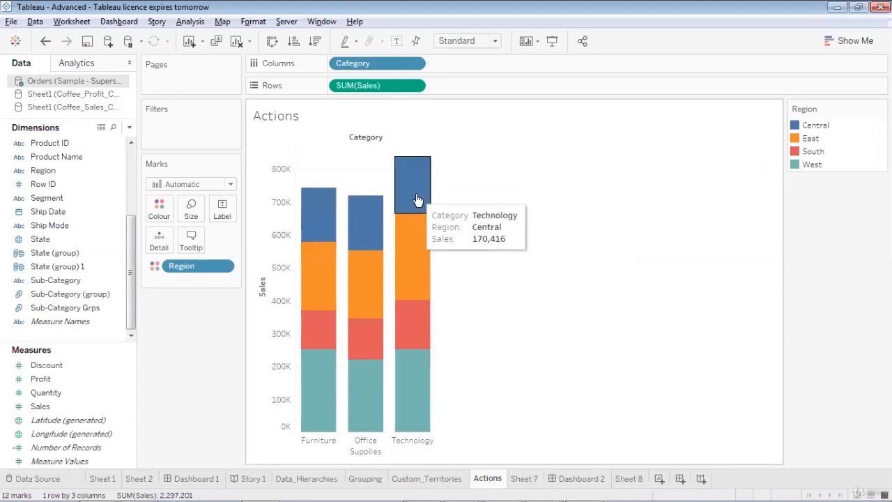
left_click(521, 478)
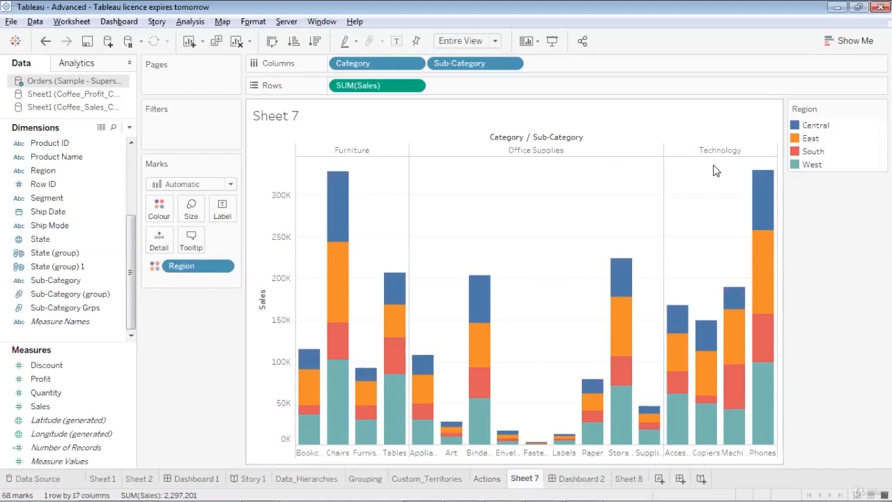
mouse_move(705, 357)
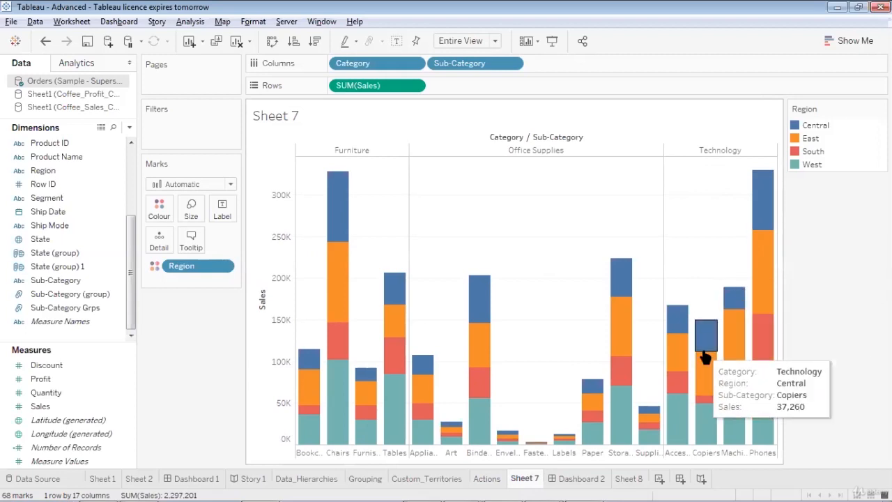
Select Technology's East segment on the Actions sheet without running Filter1, inspect Sheet 7, and clear the selection.
left_click(487, 478)
left_click(408, 255)
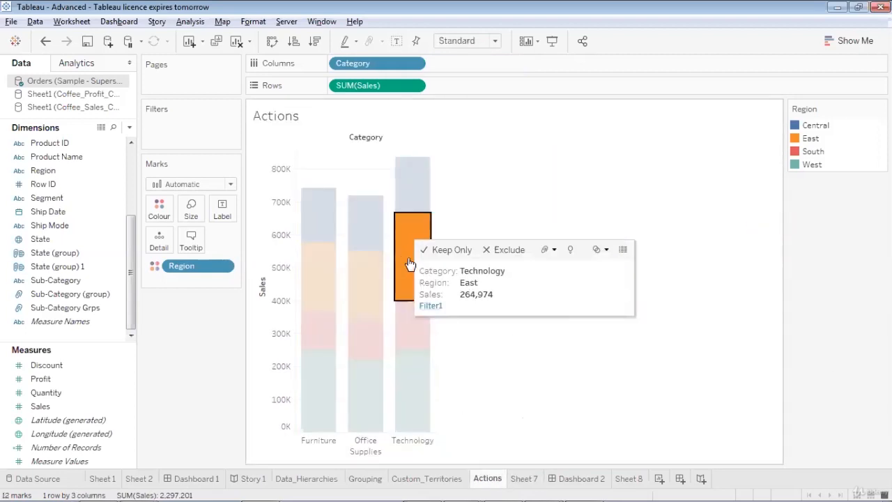
left_click(524, 478)
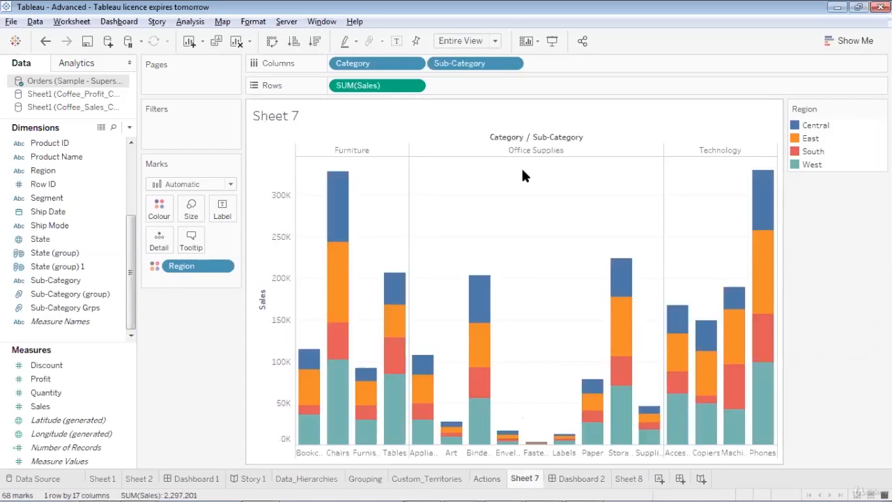
mouse_move(480, 278)
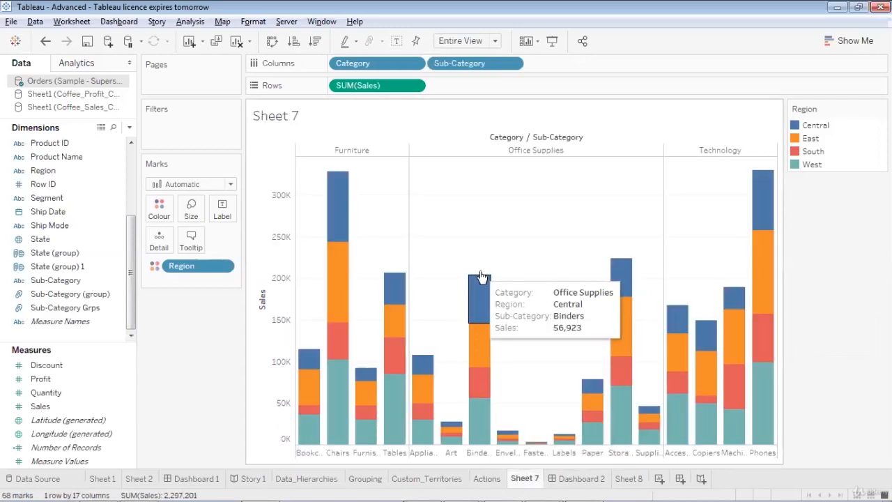
left_click(485, 479)
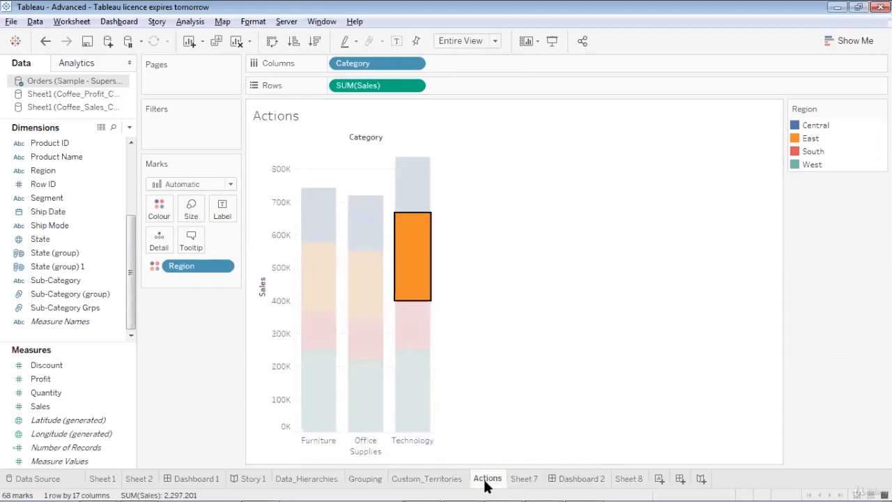
left_click(468, 253)
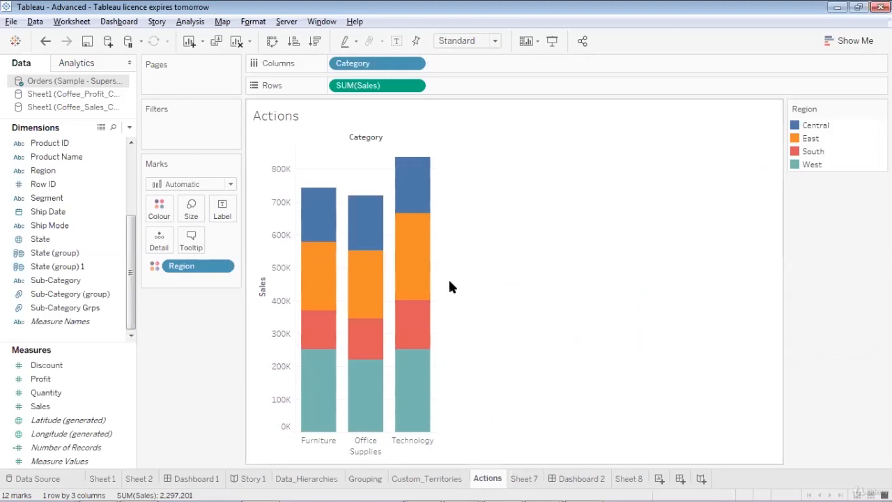
Select Technology's Central segment without running Filter1, check Sheet 7, and clear the selection on the Actions sheet.
left_click(418, 193)
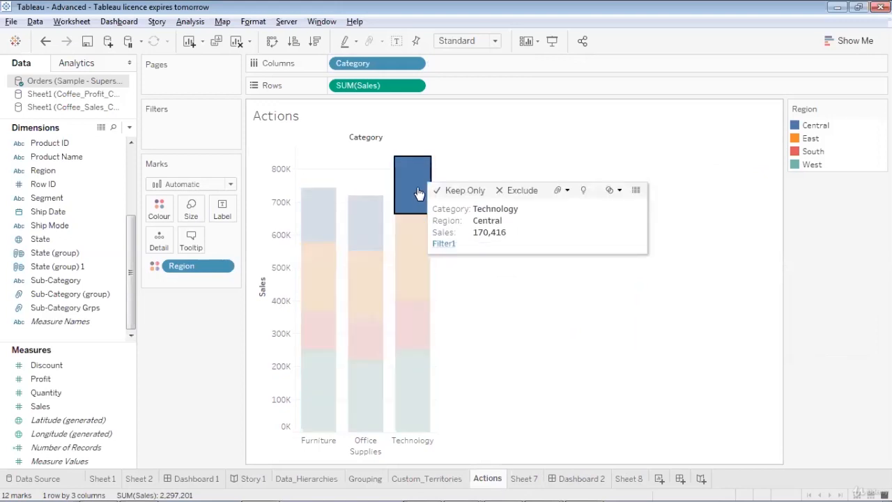
left_click(531, 479)
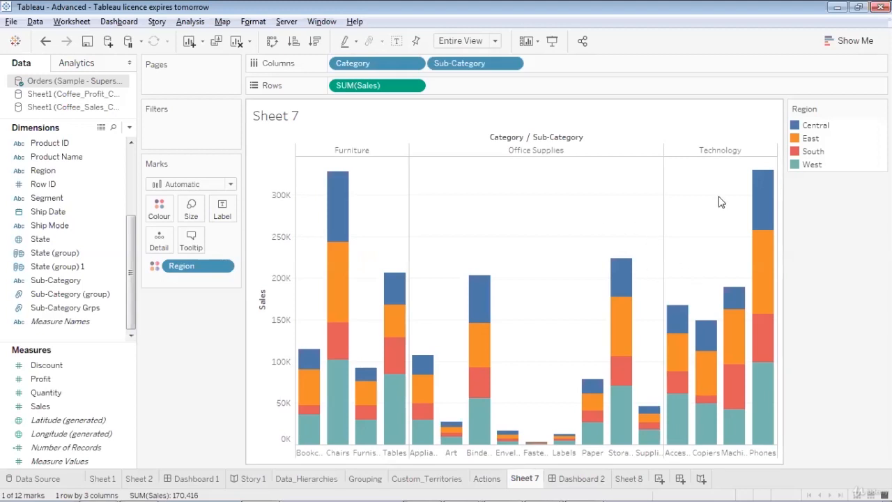
left_click(488, 477)
left_click(479, 269)
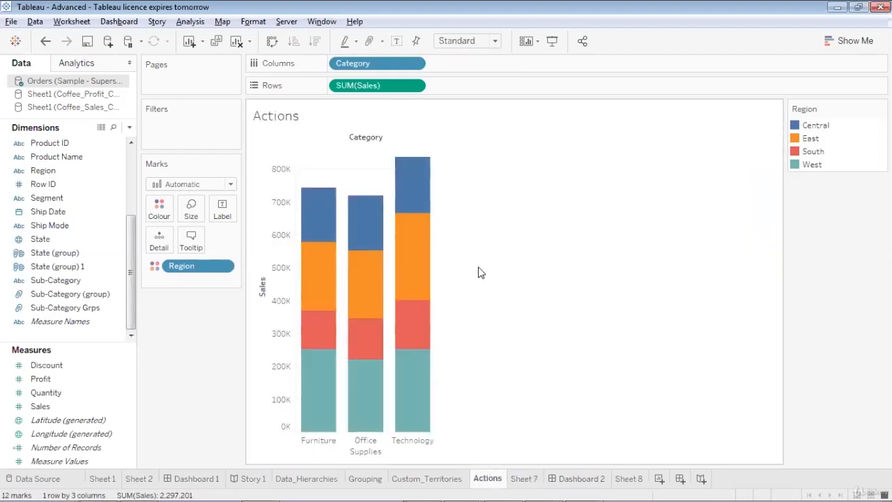
Remove the Filter1 action from the Actions worksheet's list of actions.
left_click(71, 23)
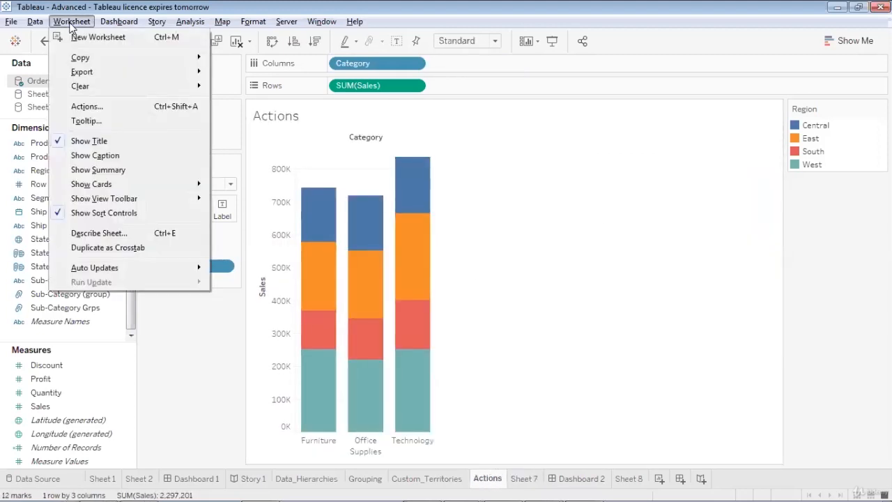
left_click(87, 107)
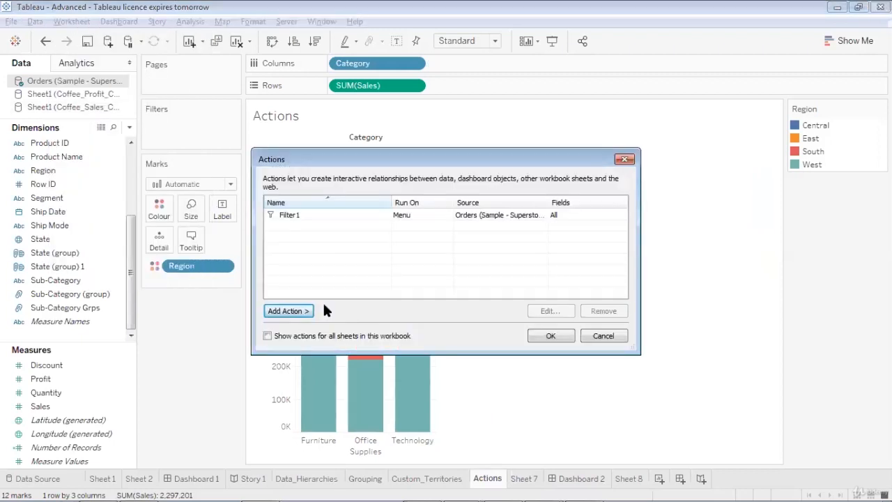
left_click(427, 216)
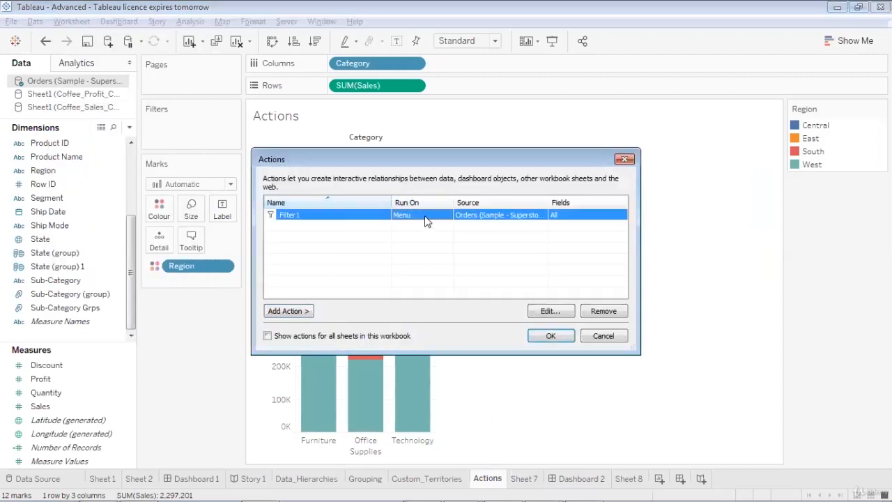
left_click(597, 313)
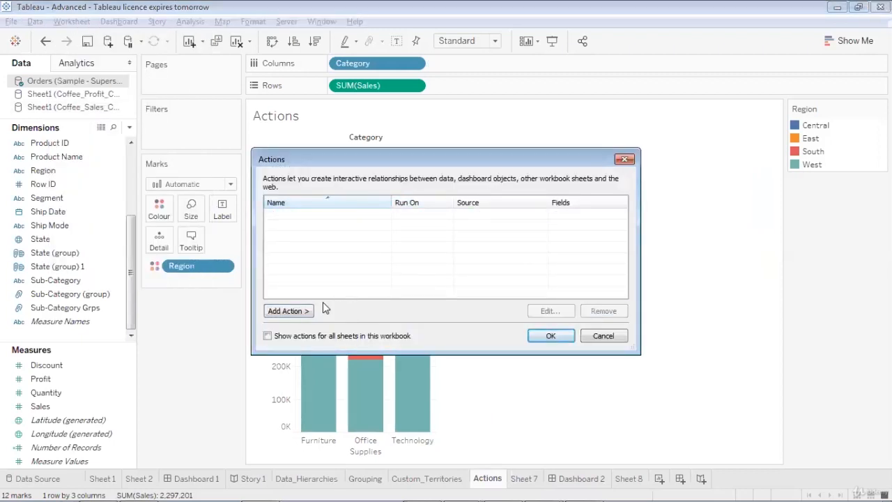
Add a highlight action from the Actions sheet to Sheet 7, run on Select with all fields highlighted.
left_click(288, 311)
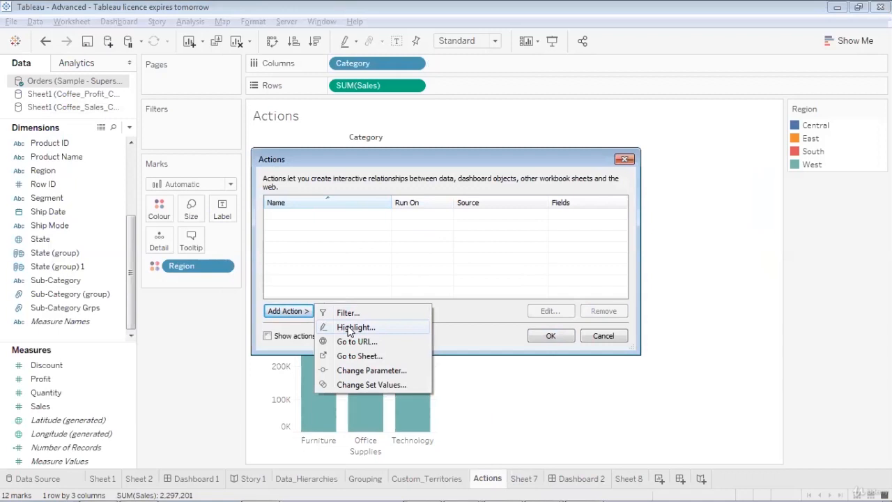
left_click(348, 329)
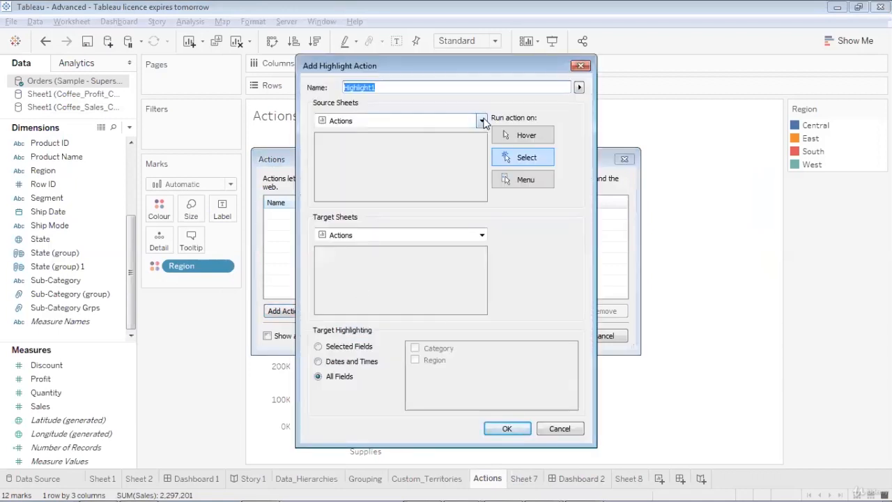
left_click(482, 121)
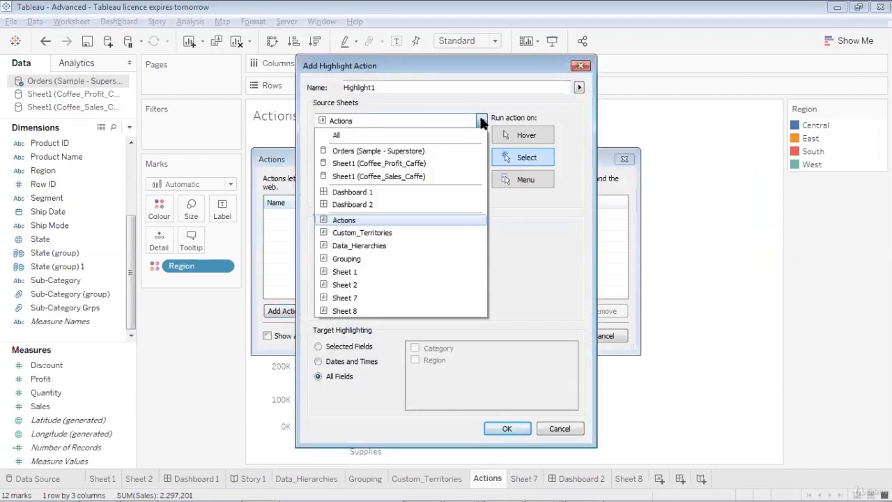
left_click(480, 122)
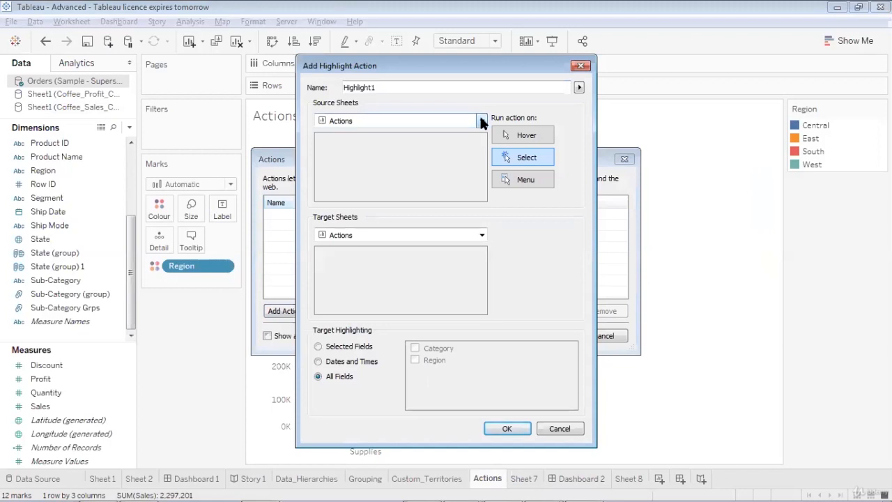
left_click(481, 235)
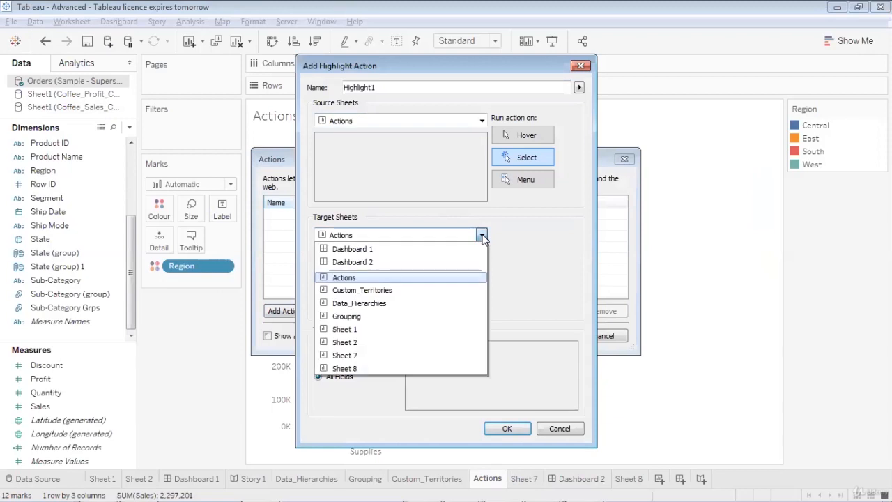
left_click(420, 355)
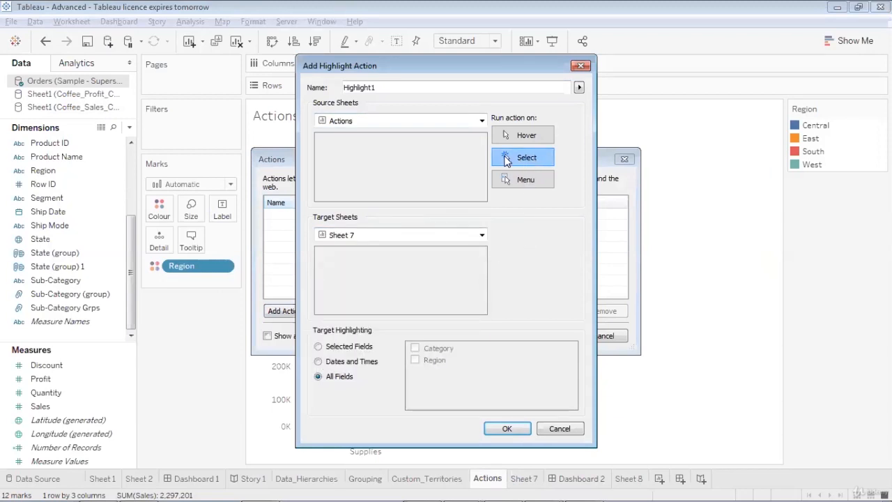
left_click(507, 428)
left_click(549, 337)
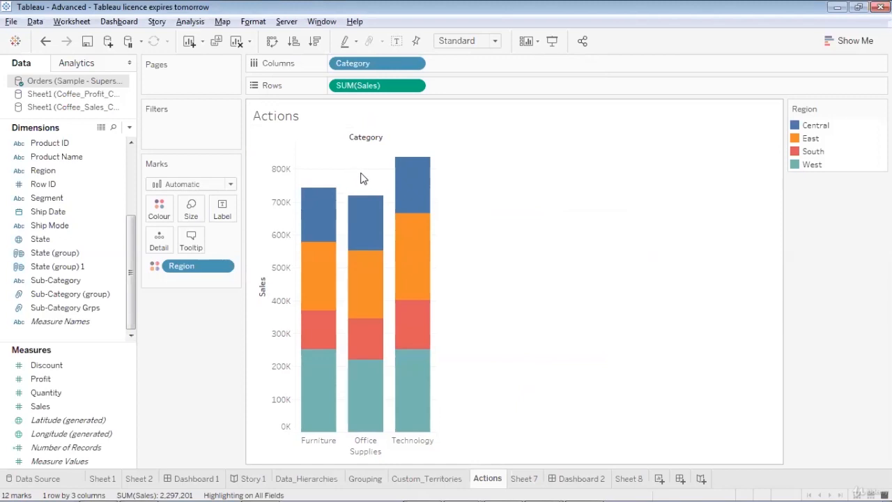
Select the Office Supplies East segment, examine the highlighting on Sheet 7, and clear the selection on the Actions sheet.
left_click(374, 272)
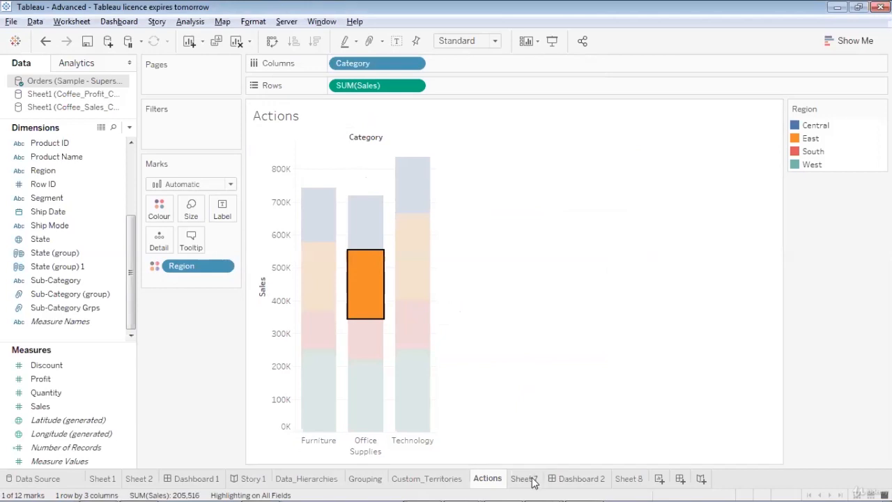
left_click(528, 478)
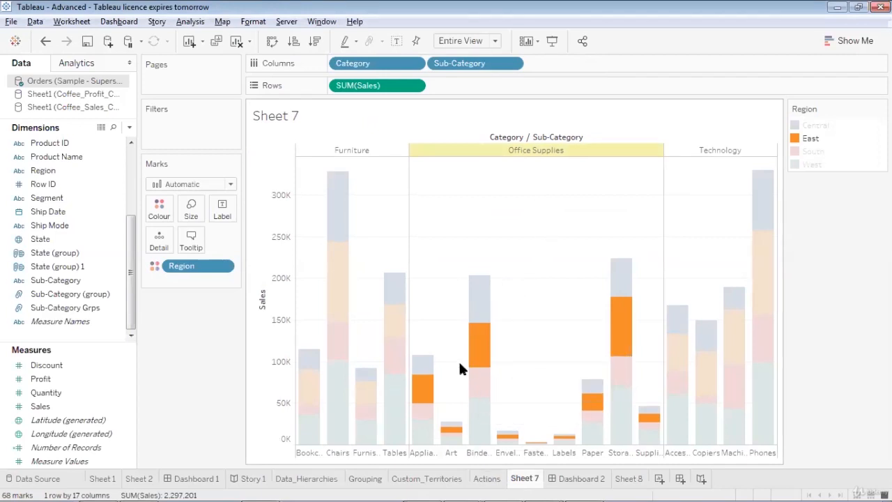
mouse_move(483, 357)
left_click(487, 479)
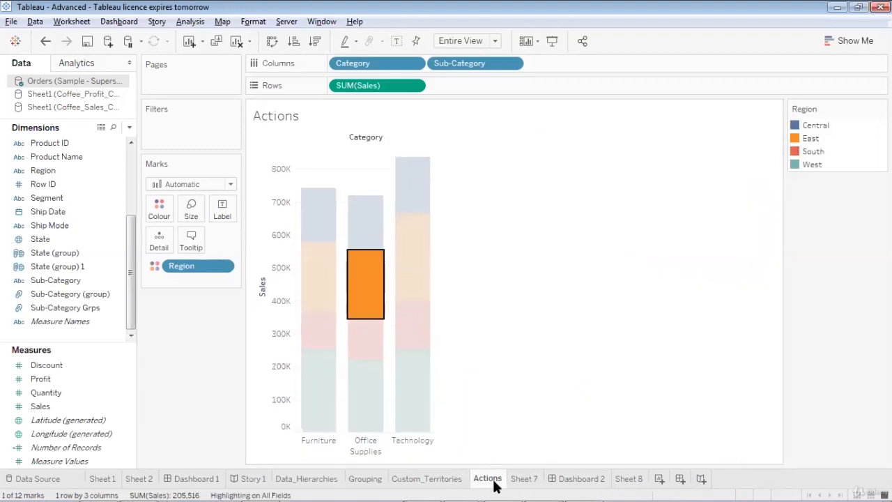
left_click(542, 256)
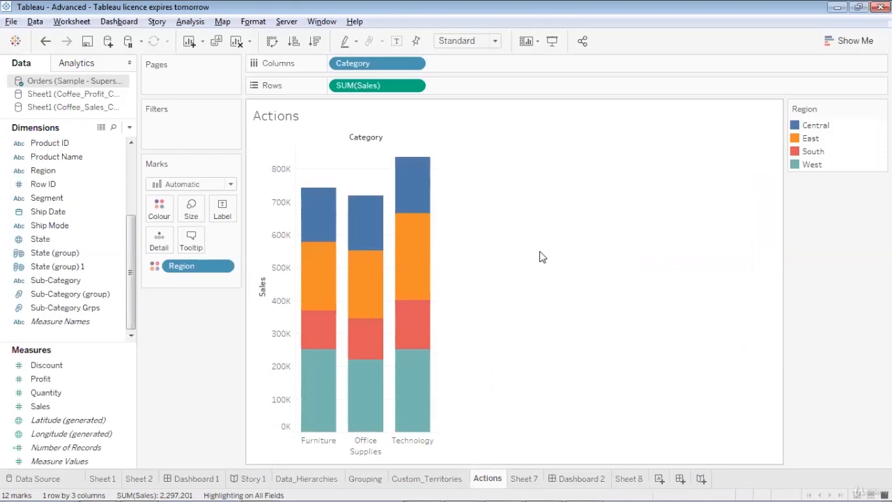
Select the Technology Central segment on the Actions sheet and examine the highlighting on Sheet 7.
mouse_move(413, 171)
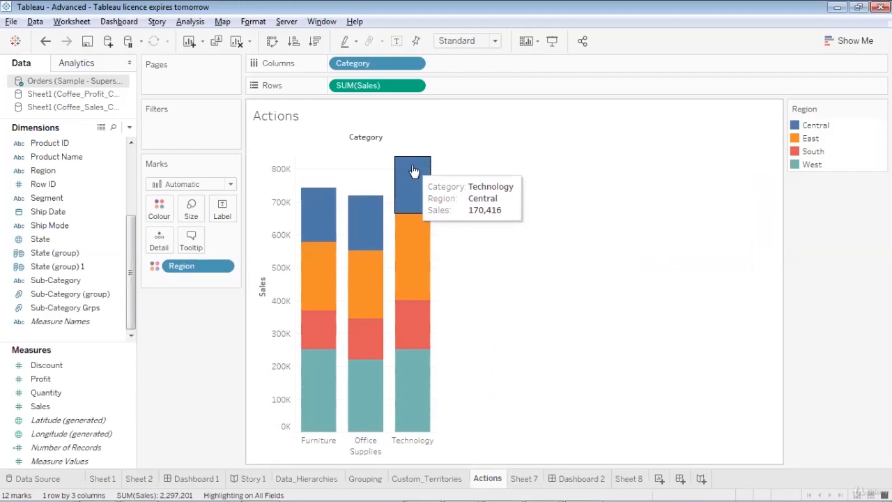
left_click(413, 170)
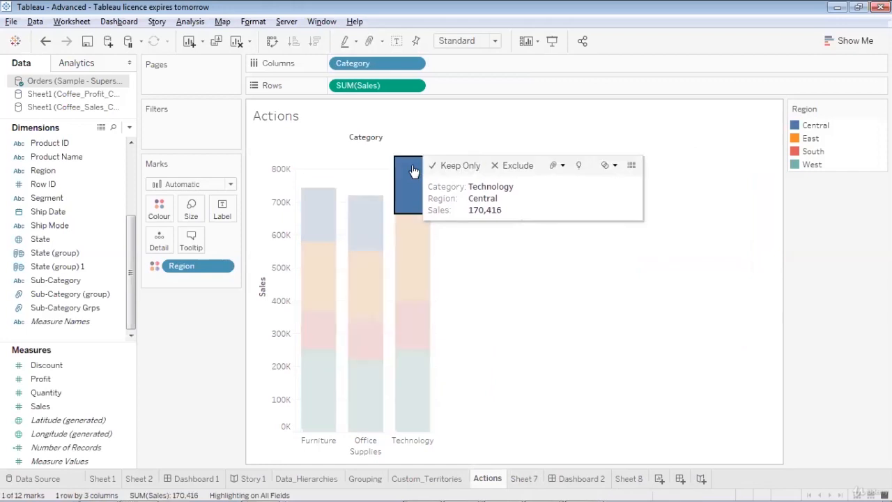
left_click(525, 478)
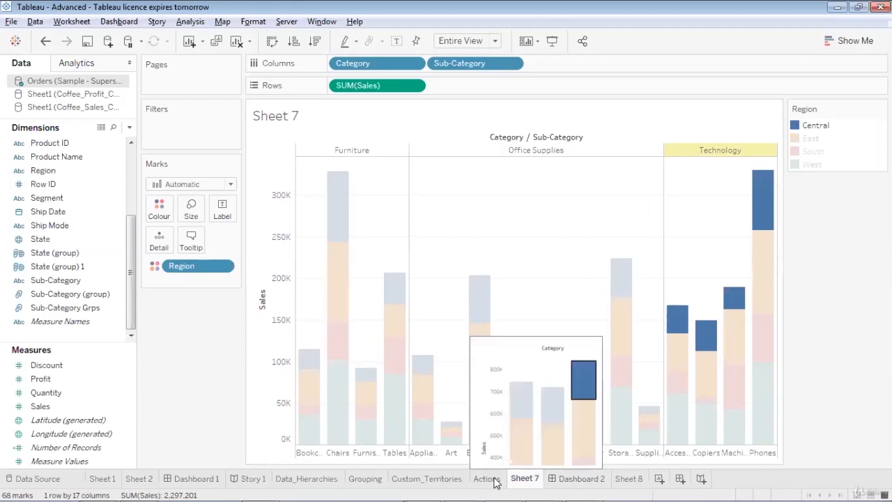
Open Dashboard 2 and look over its Actions and Sheet 7 charts.
left_click(575, 479)
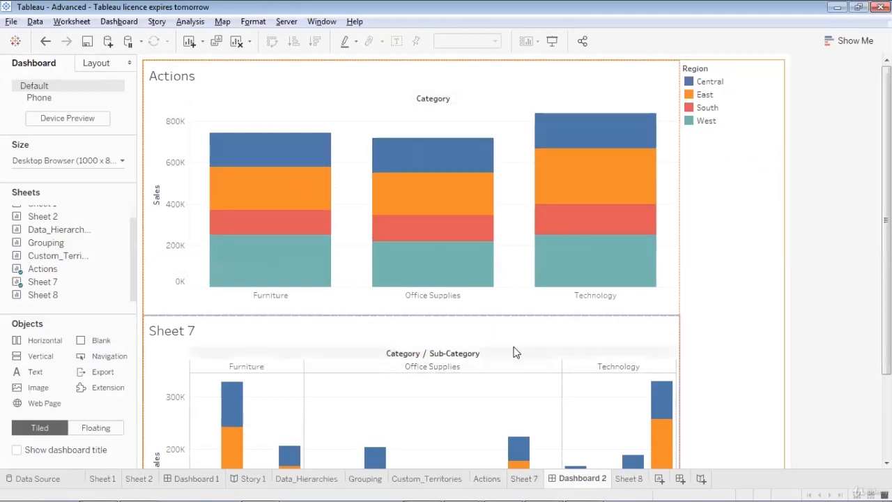
mouse_move(886, 209)
left_mouse_down()
mouse_move(885, 294)
mouse_move(885, 212)
left_mouse_up()
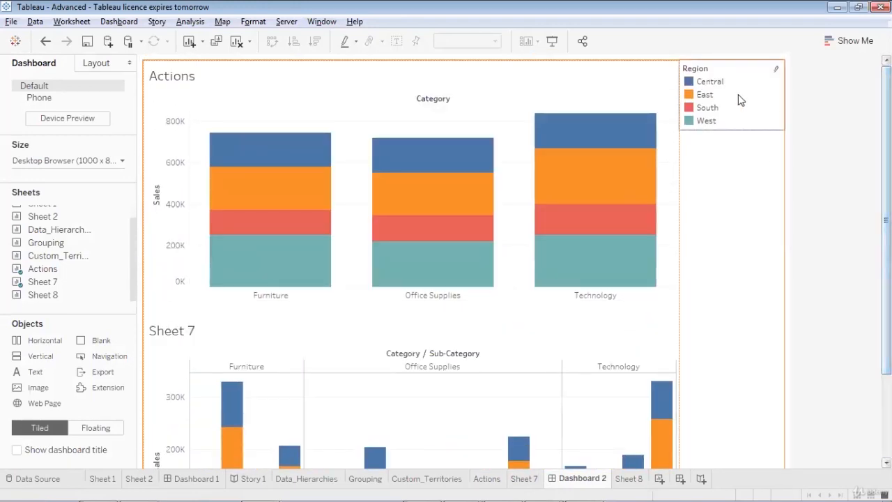
scroll(766, 193, "down", 1)
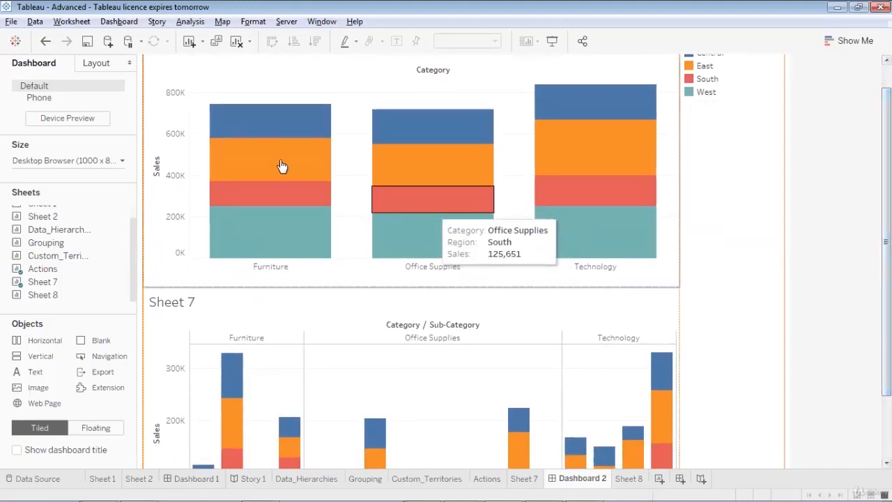
Select the Furniture East segment in the Actions chart and examine the highlighted sub-categories in Sheet 7.
mouse_move(276, 166)
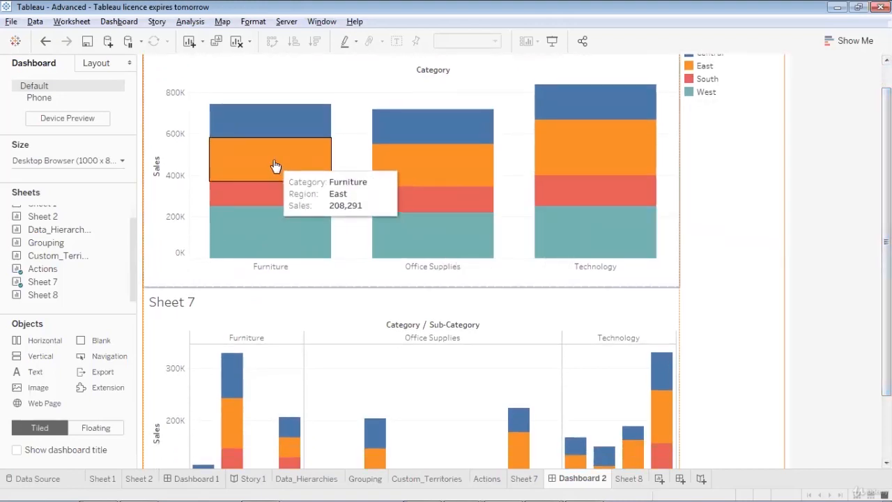
left_click(275, 167)
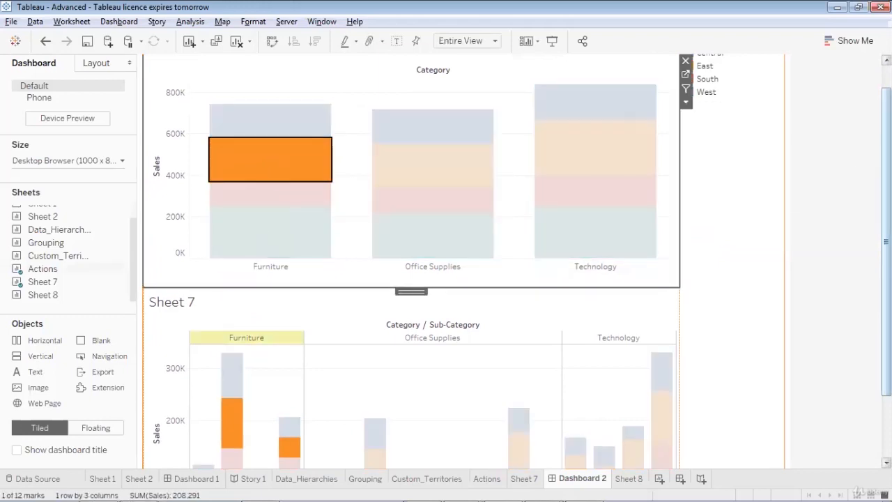
scroll(856, 174, "down", 2)
scroll(856, 174, "down", 1)
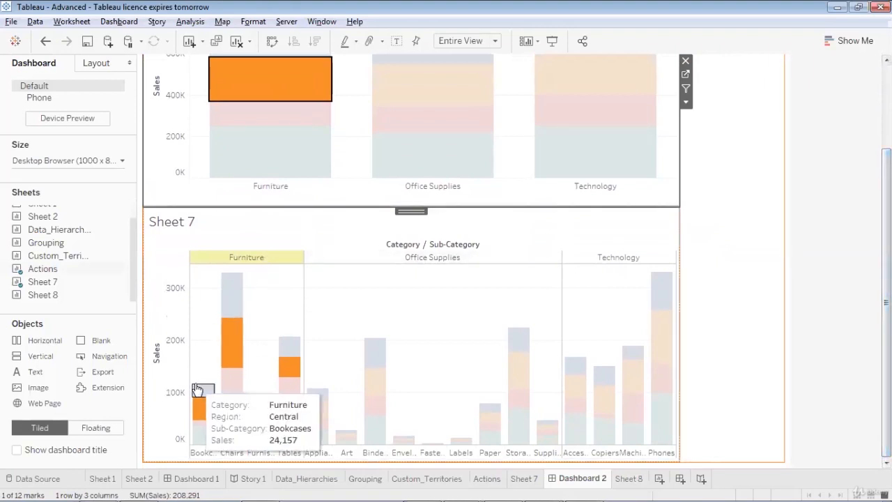
mouse_move(227, 354)
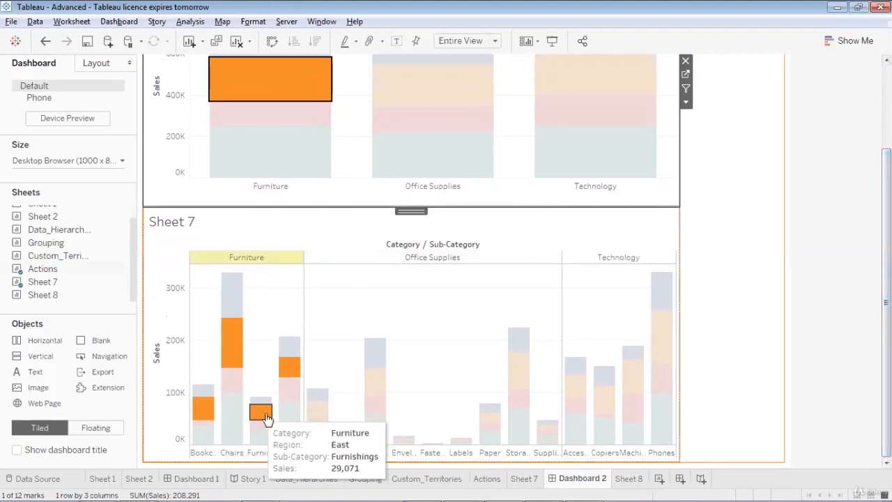
mouse_move(290, 371)
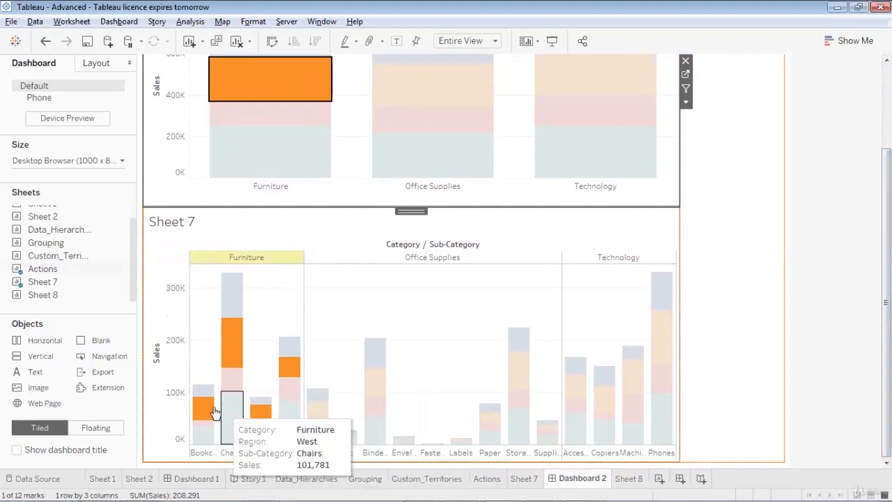
Select the Office Supplies West segment in the Actions chart, examine the highlighting in Sheet 7, and clear the selection.
mouse_move(448, 163)
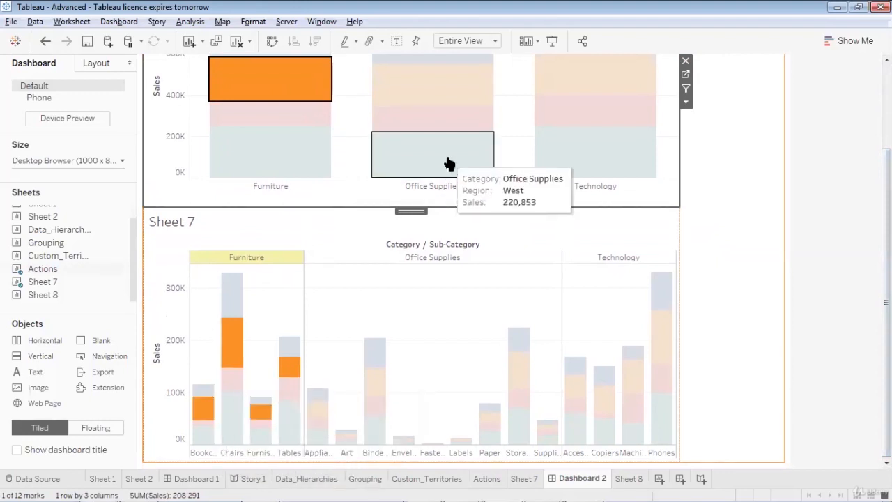
left_click(448, 163)
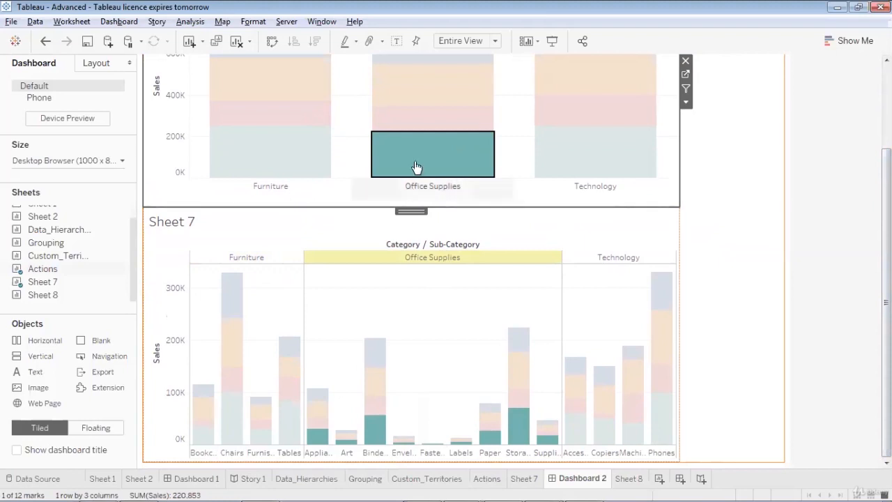
mouse_move(423, 152)
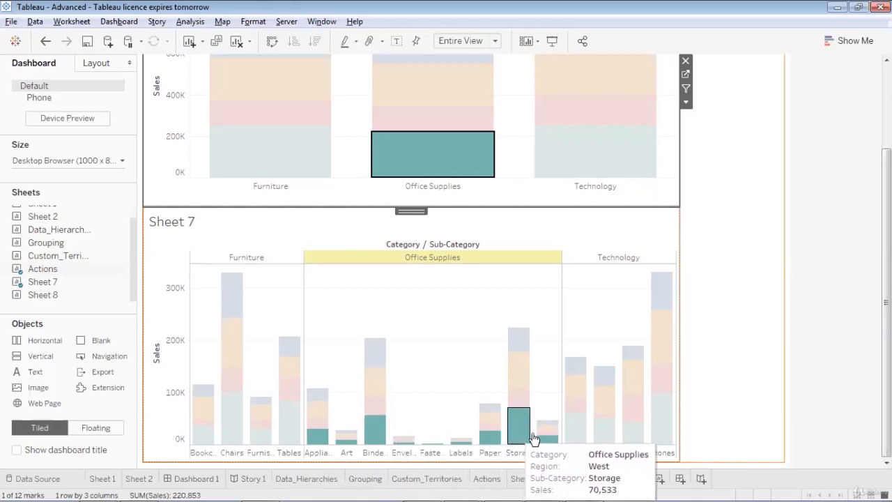
left_click(758, 214)
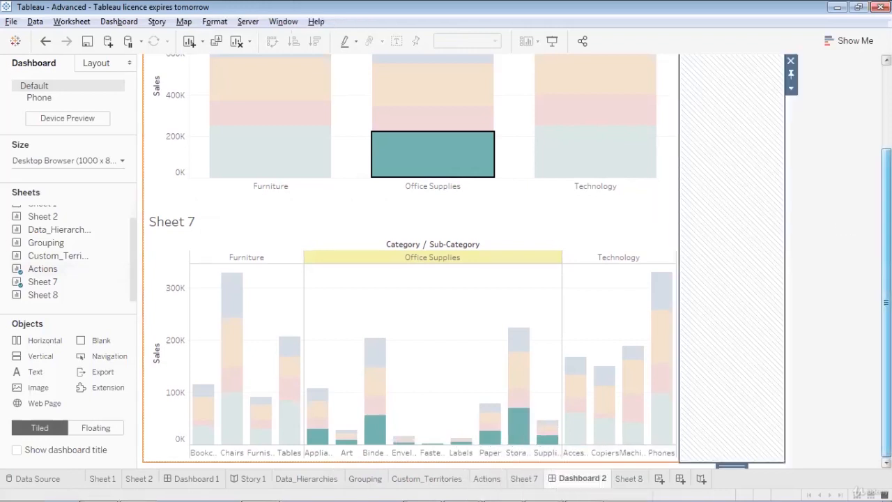
left_click_drag(886, 224, 885, 142)
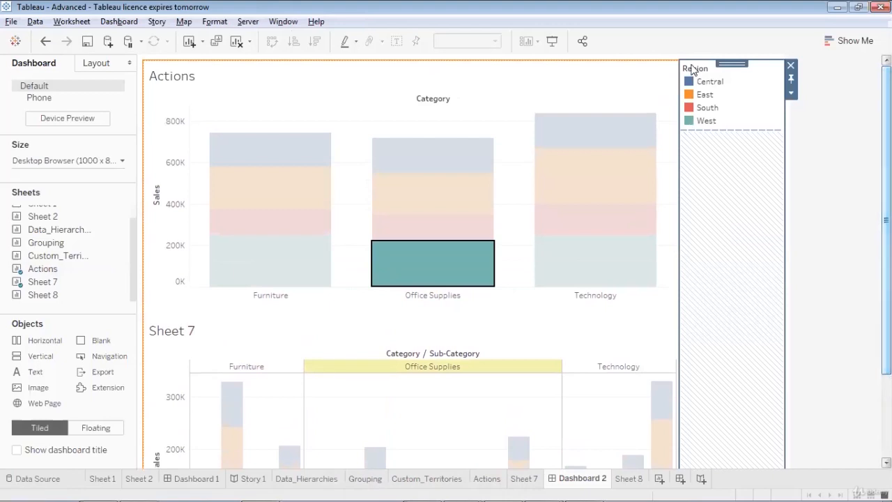
left_click(622, 84)
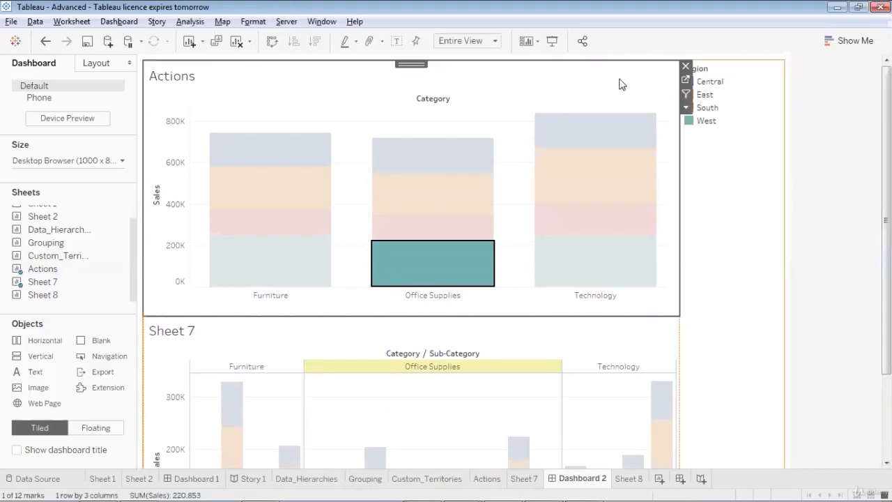
left_click(488, 154)
left_click(482, 153)
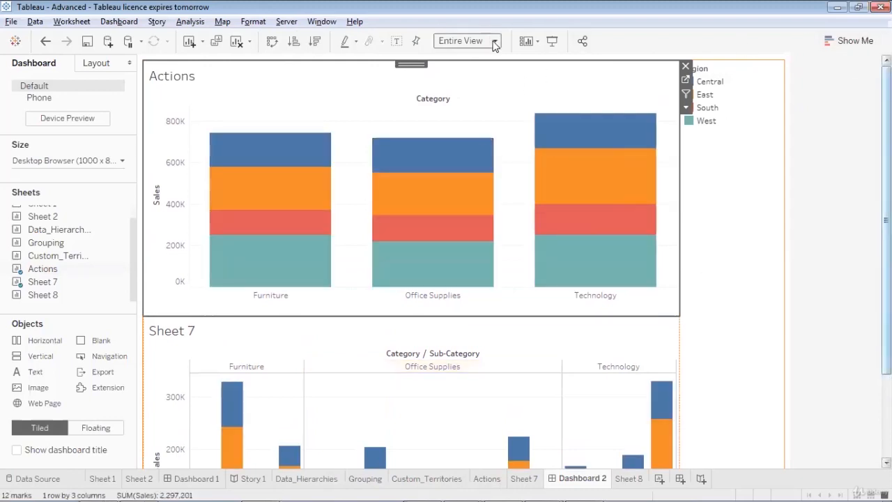
Clear all contents from Dashboard 2 and check its list of dashboard actions.
left_click(236, 42)
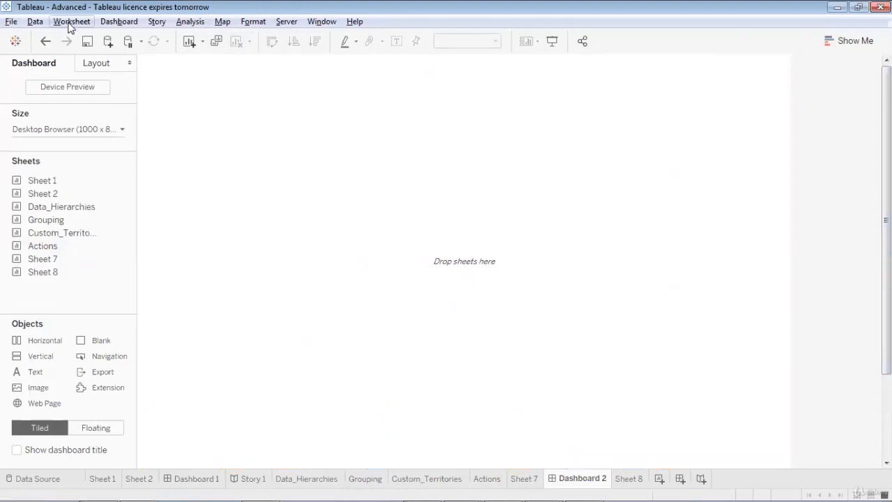
left_click(116, 21)
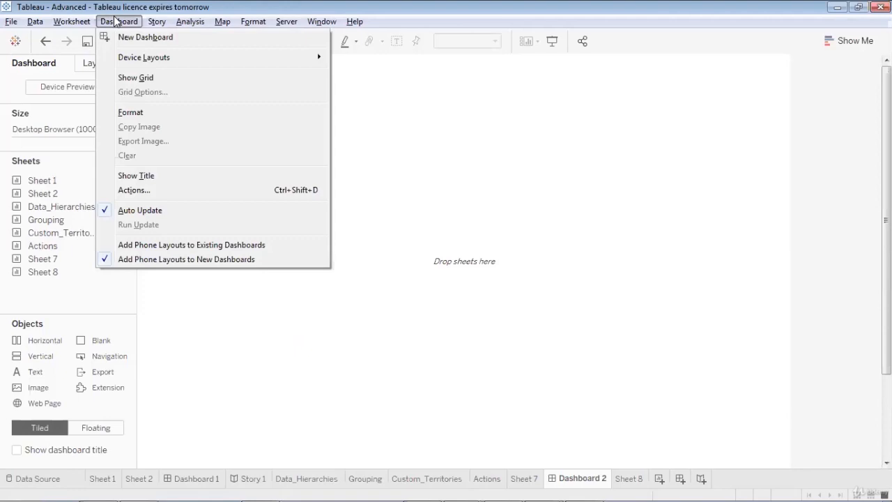
left_click(120, 190)
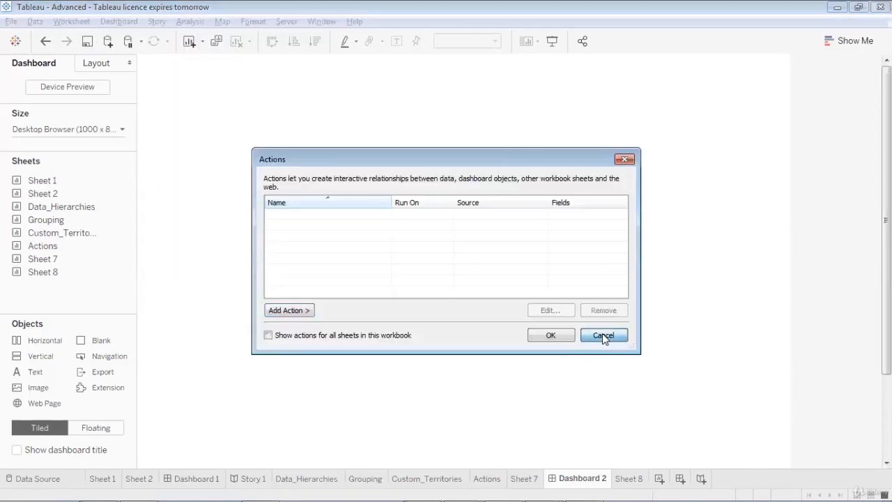
left_click(602, 334)
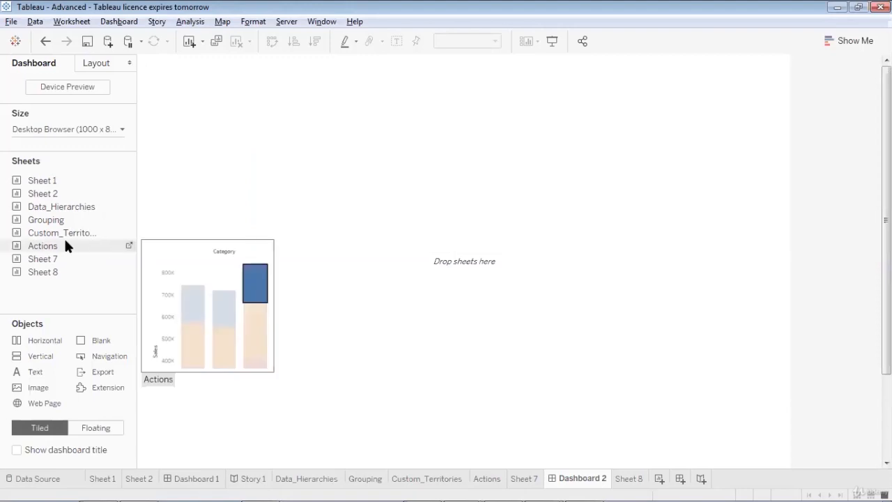
Place the Actions sheet on the empty dashboard and add Sheet 7 below it.
left_click_drag(65, 241, 294, 121)
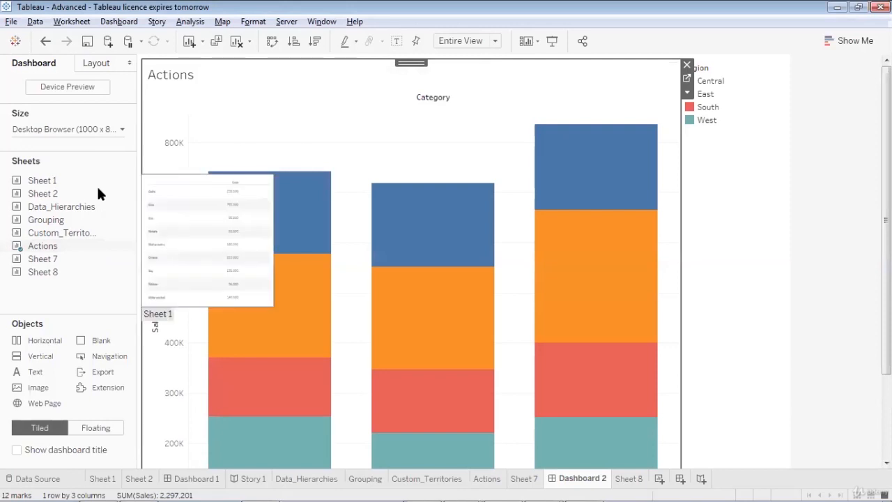
left_click_drag(58, 258, 370, 386)
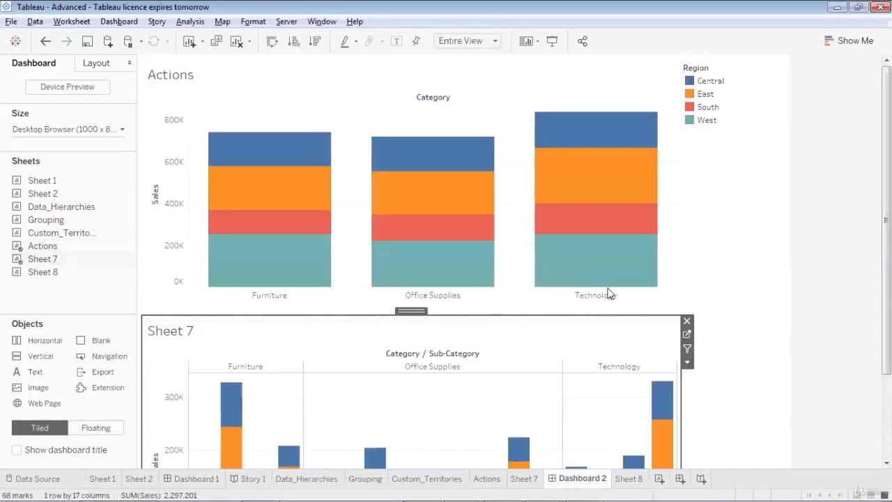
Select the Technology Central segment in the Actions chart, check Sheet 7 for highlighting, and clear the selection.
mouse_move(598, 136)
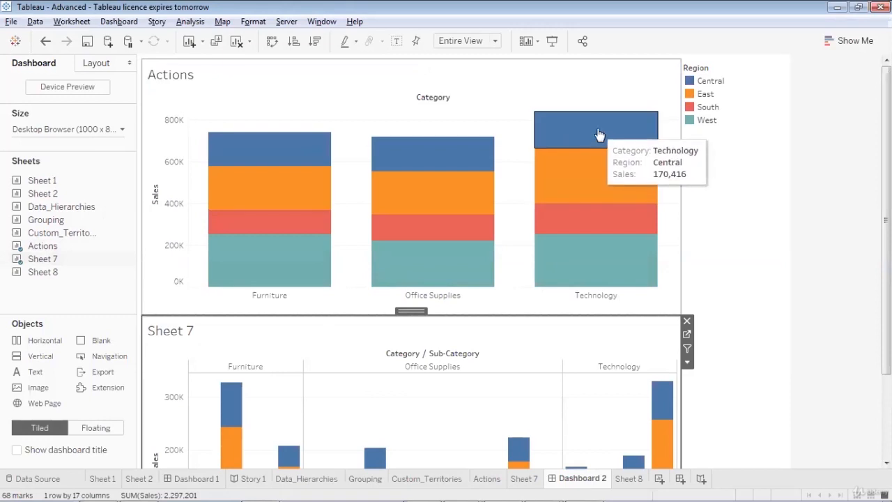
left_click(598, 134)
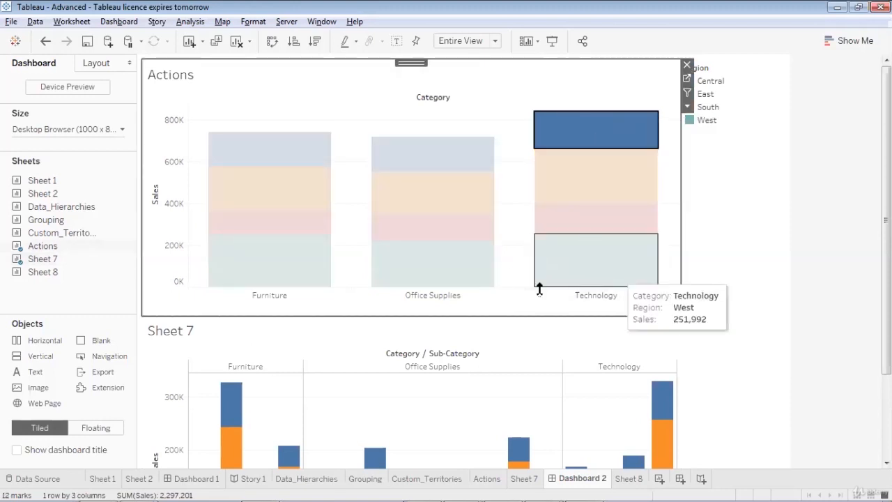
left_click(588, 134)
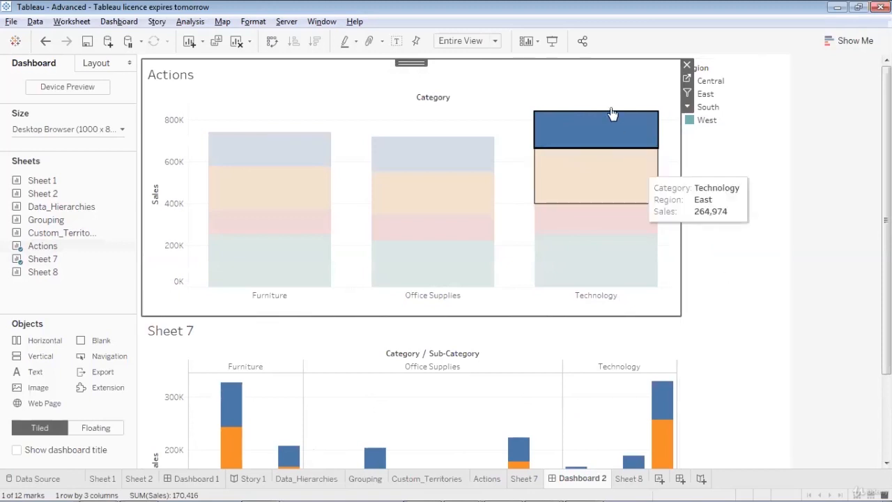
mouse_move(612, 122)
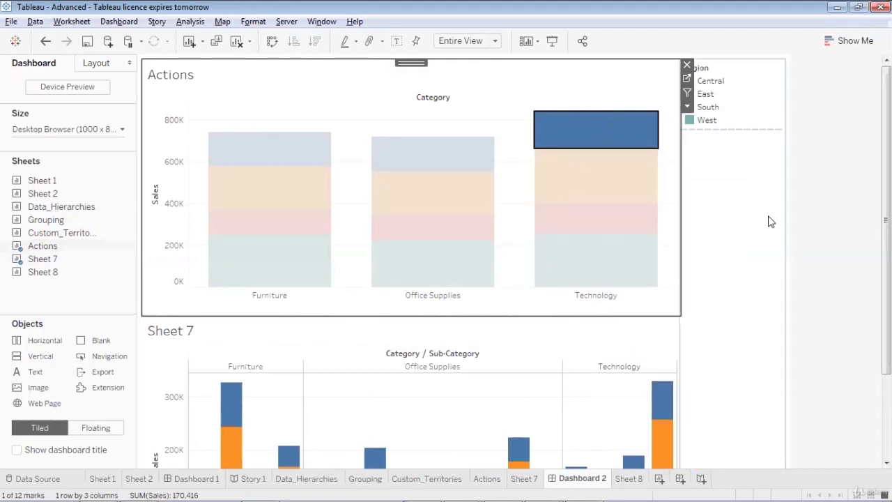
left_click(632, 139)
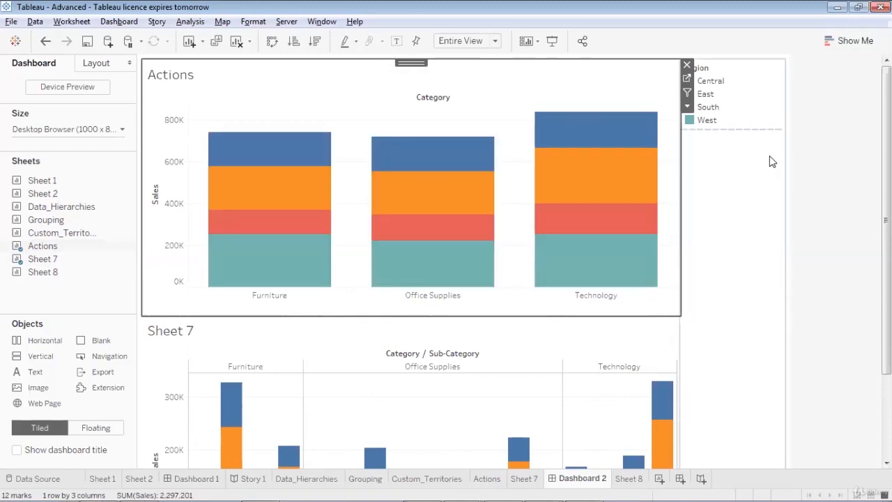
left_click(826, 172)
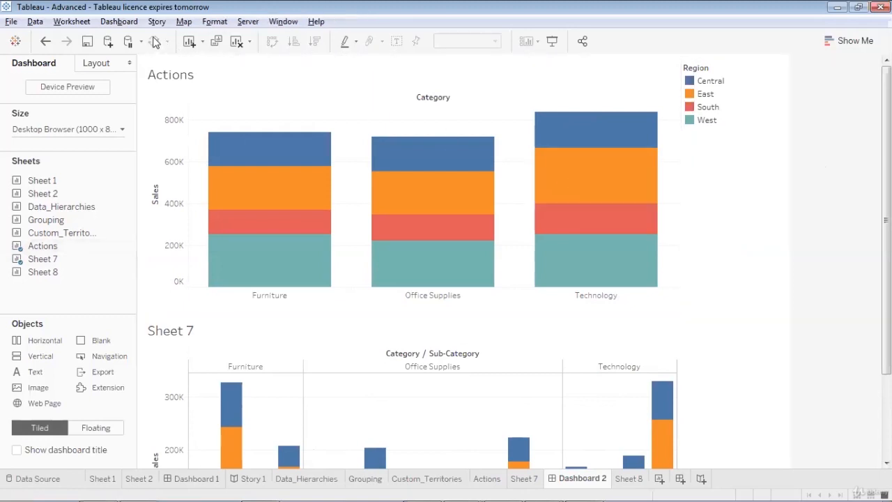
Add a dashboard highlight action with only Actions as source and only Sheet 7 as target, run on Select with all fields.
left_click(72, 22)
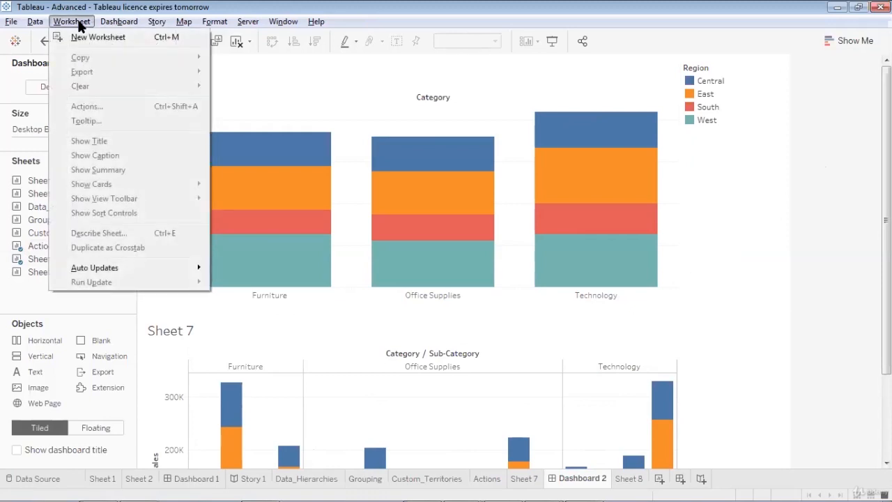
mouse_move(125, 22)
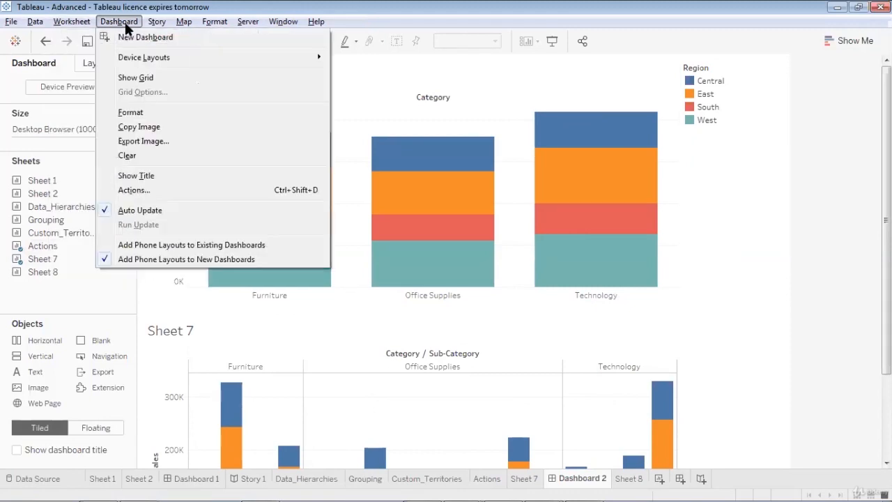
left_click(195, 192)
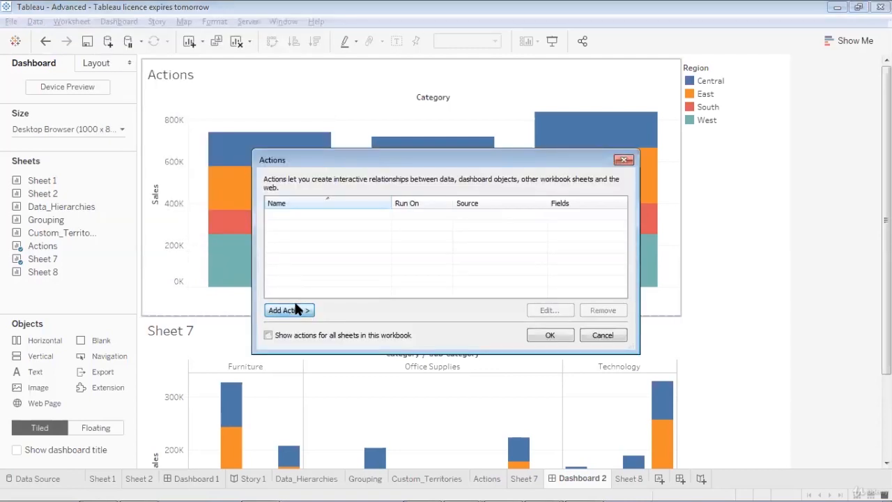
left_click(296, 310)
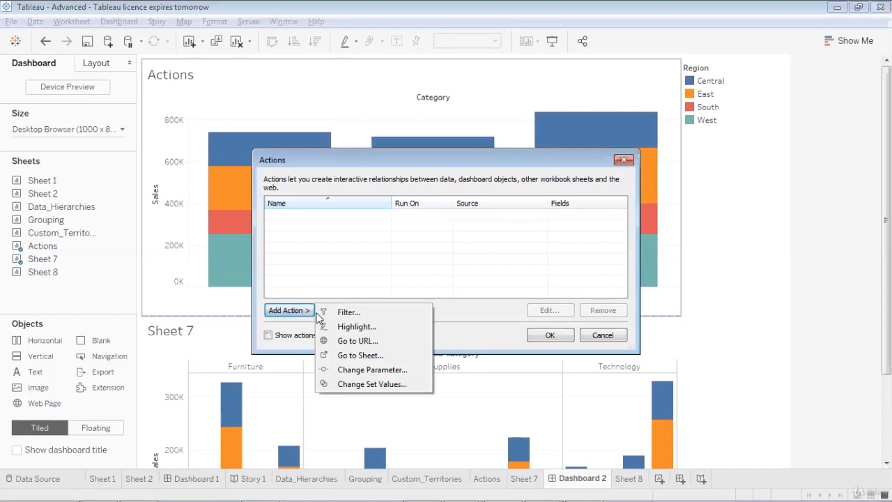
left_click(346, 327)
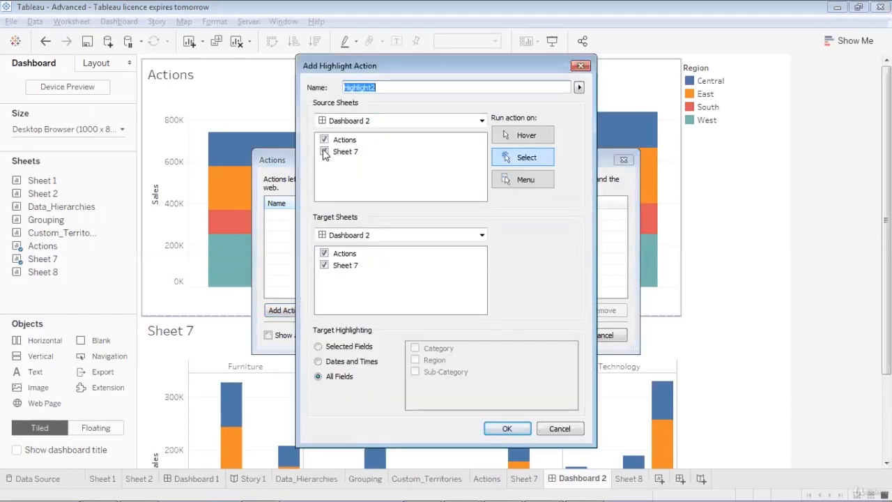
left_click(323, 152)
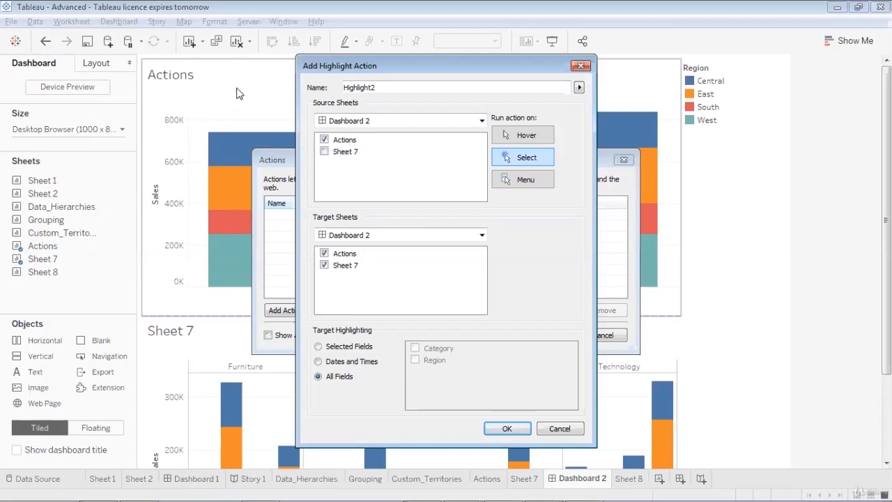
left_click(323, 253)
left_click(507, 427)
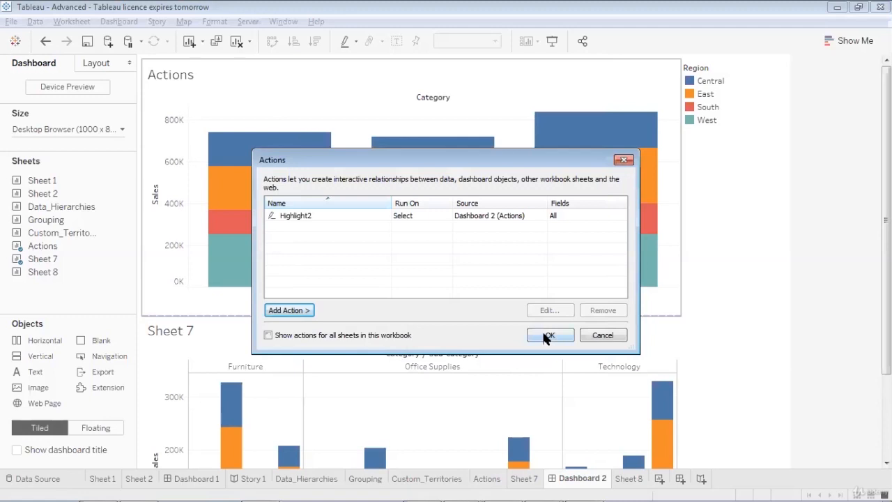
left_click(546, 334)
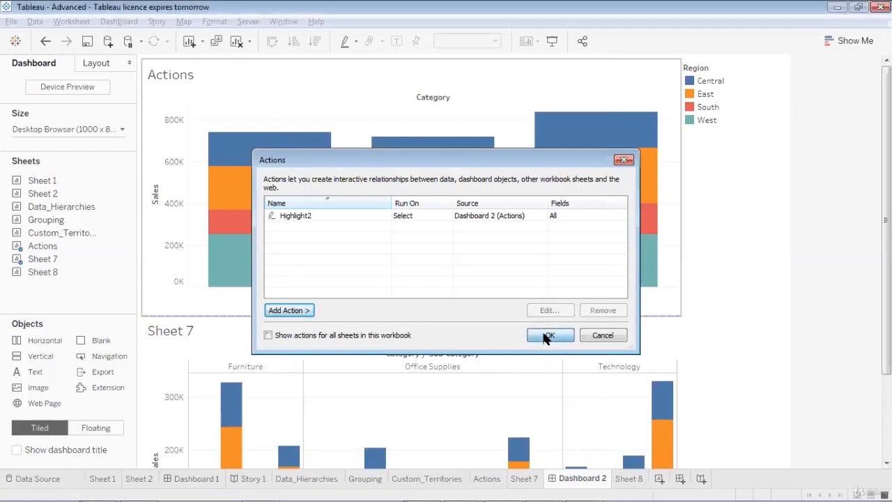
Show Dashboard 2 in presentation mode and select the Office Supplies South segment in the Actions chart to test the highlight action.
left_click(552, 41)
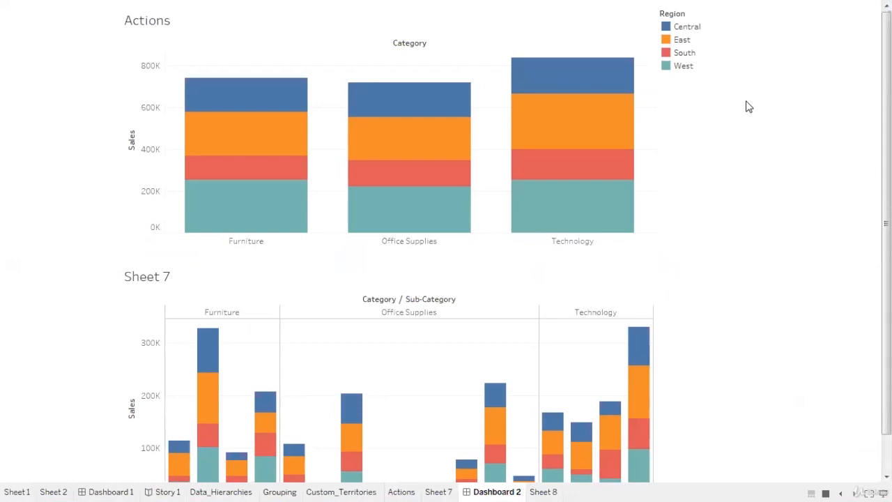
mouse_move(408, 216)
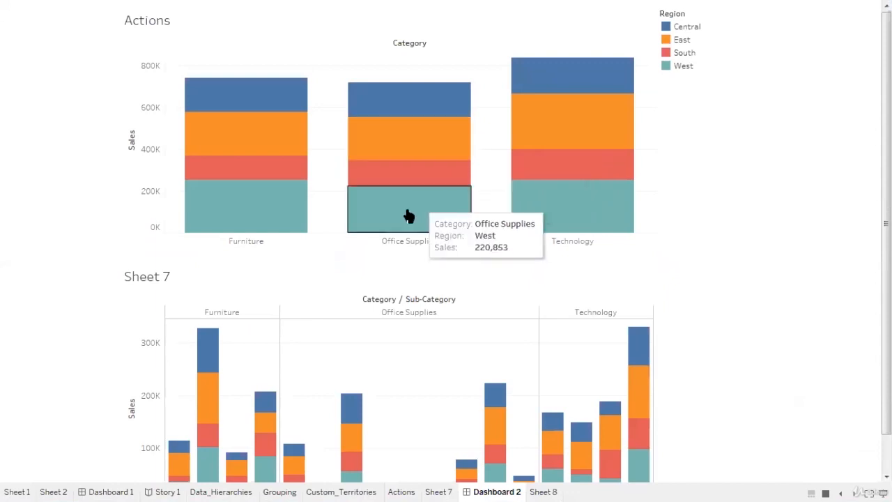
mouse_move(410, 176)
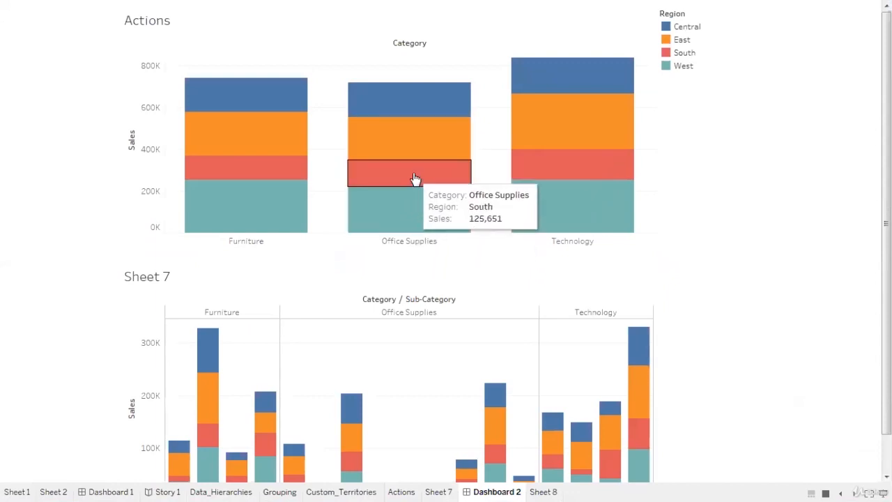
left_click(414, 179)
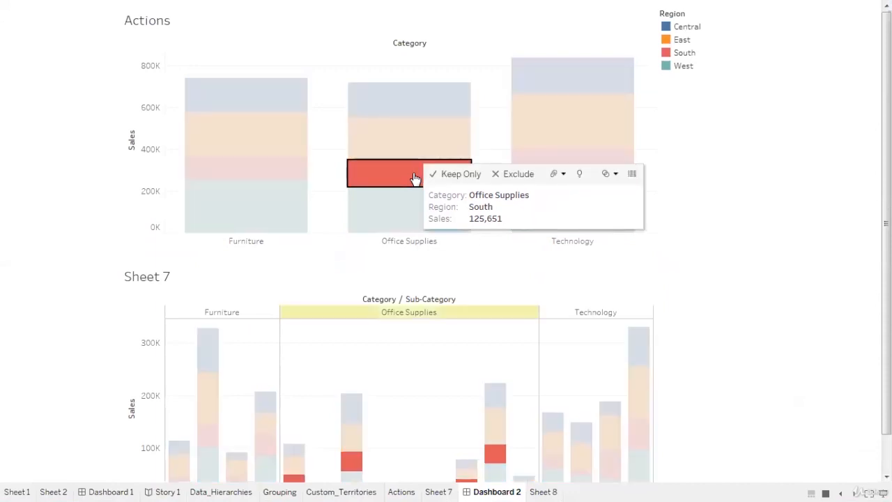
Examine the Office Supplies sub-categories in Sheet 7 for highlighting, clear the segment selection, and leave presentation mode.
scroll(854, 230, "down", 2)
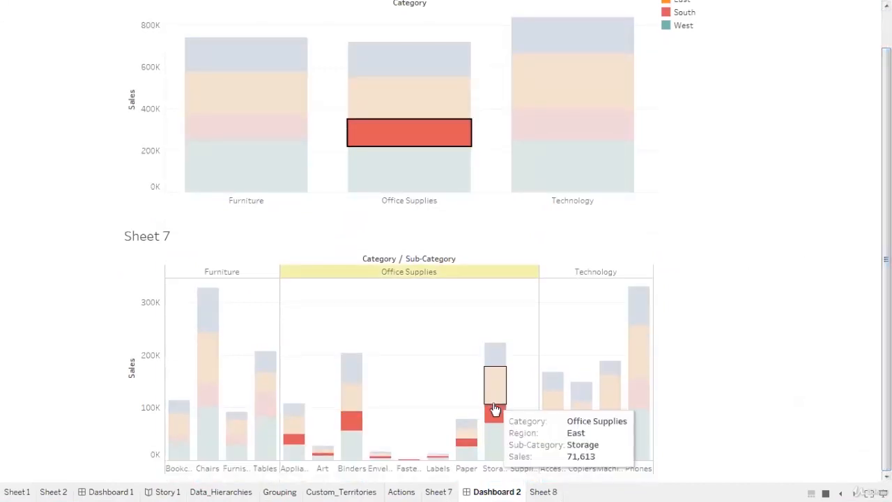
mouse_move(494, 427)
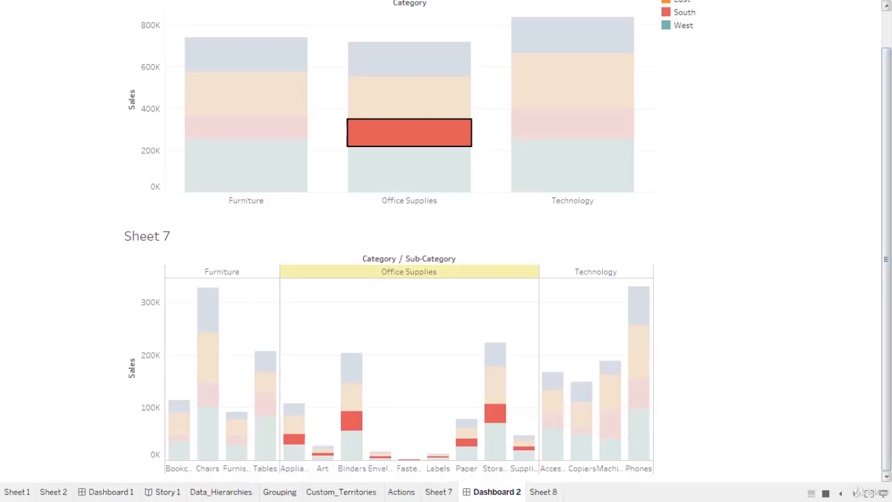
scroll(446, 244, "up", 1)
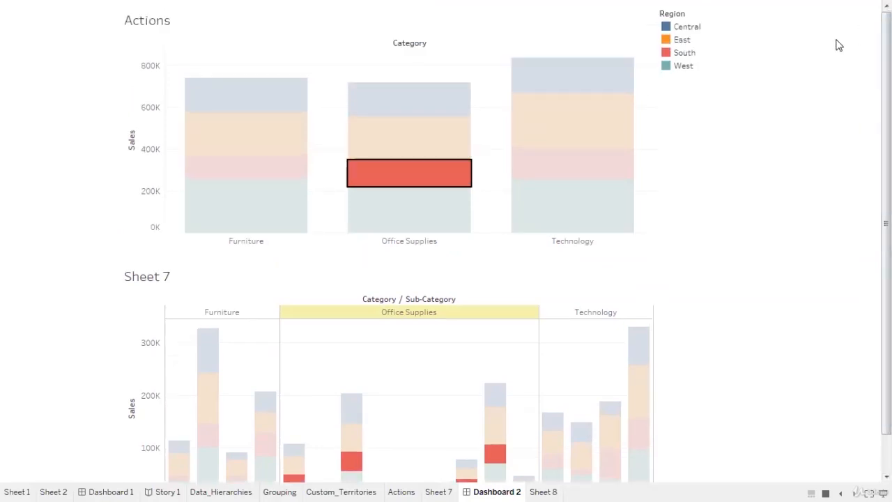
left_click(448, 176)
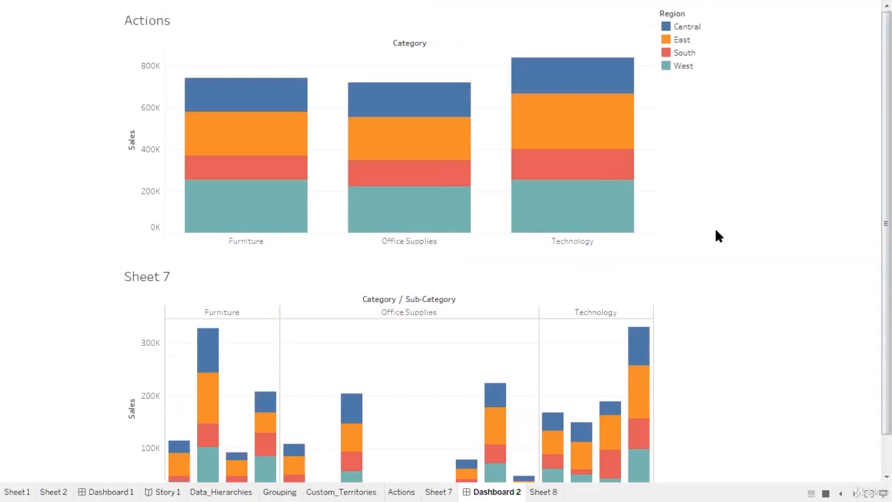
key("Escape")
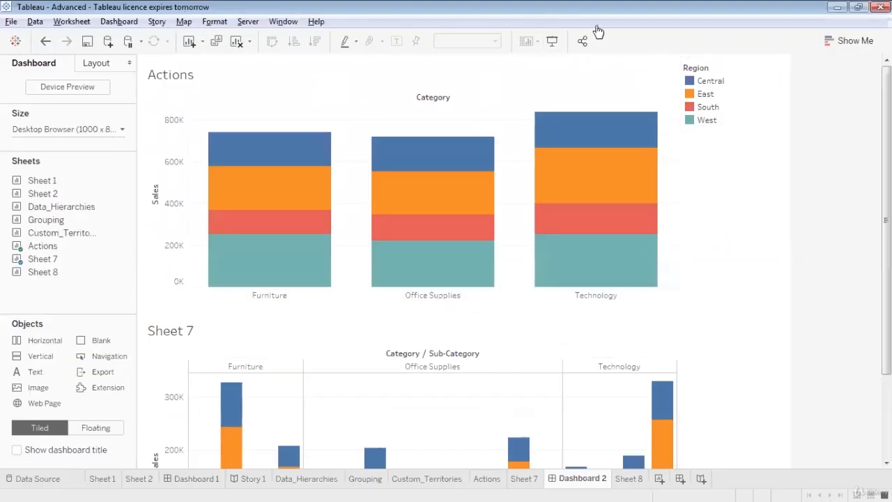